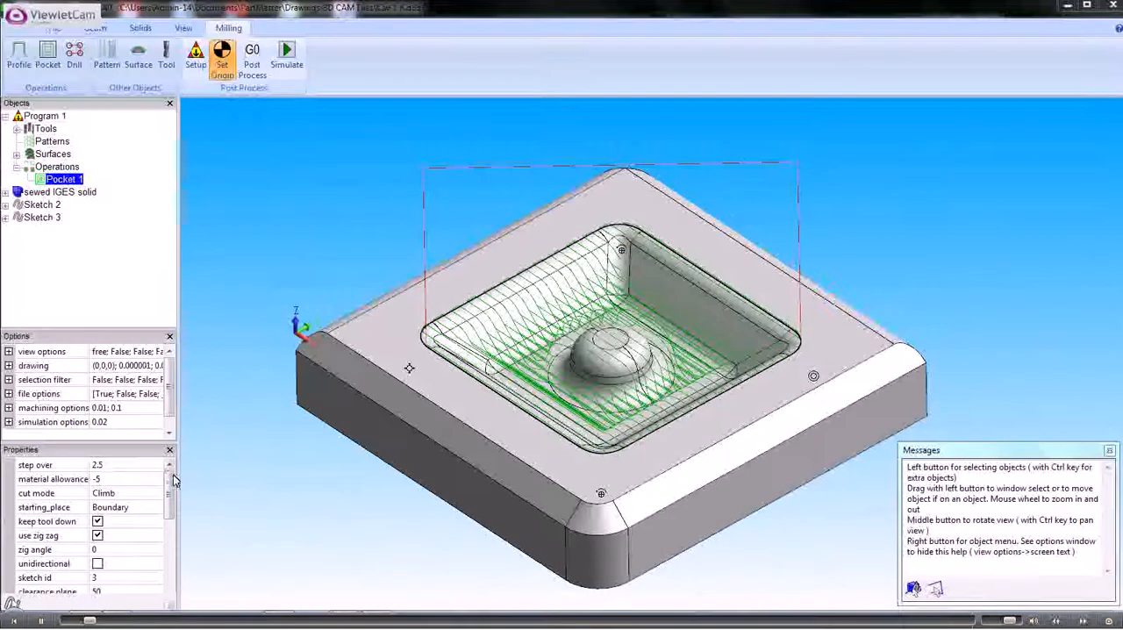
Hide the toolpath of the Pocket 1 operation on the cavity model
left_click_drag(170, 480, 170, 571)
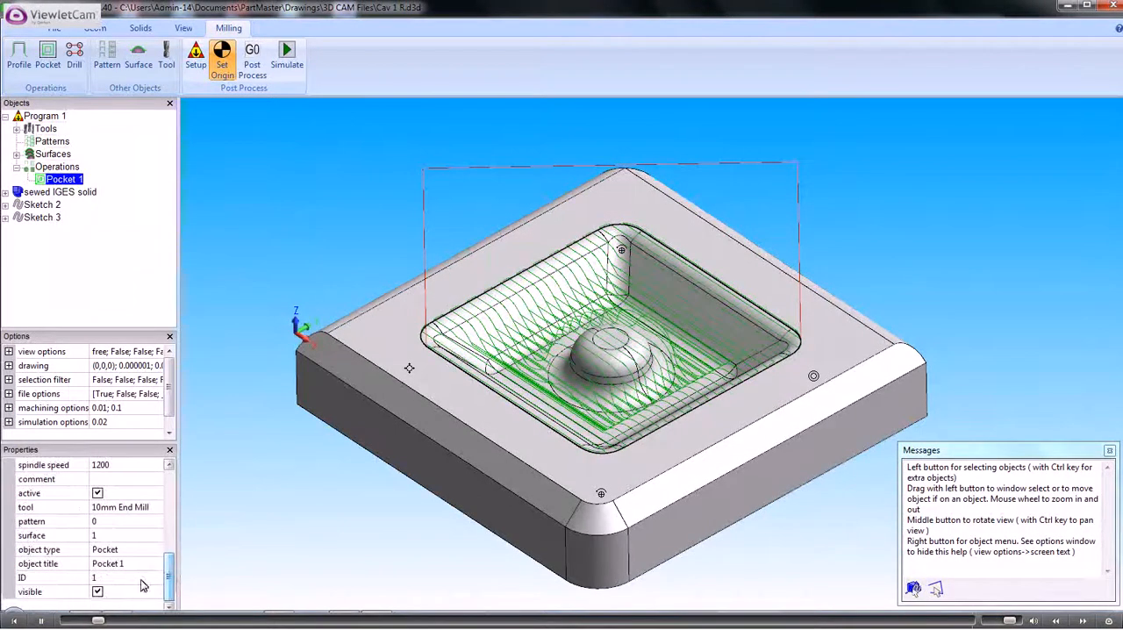
left_click(97, 593)
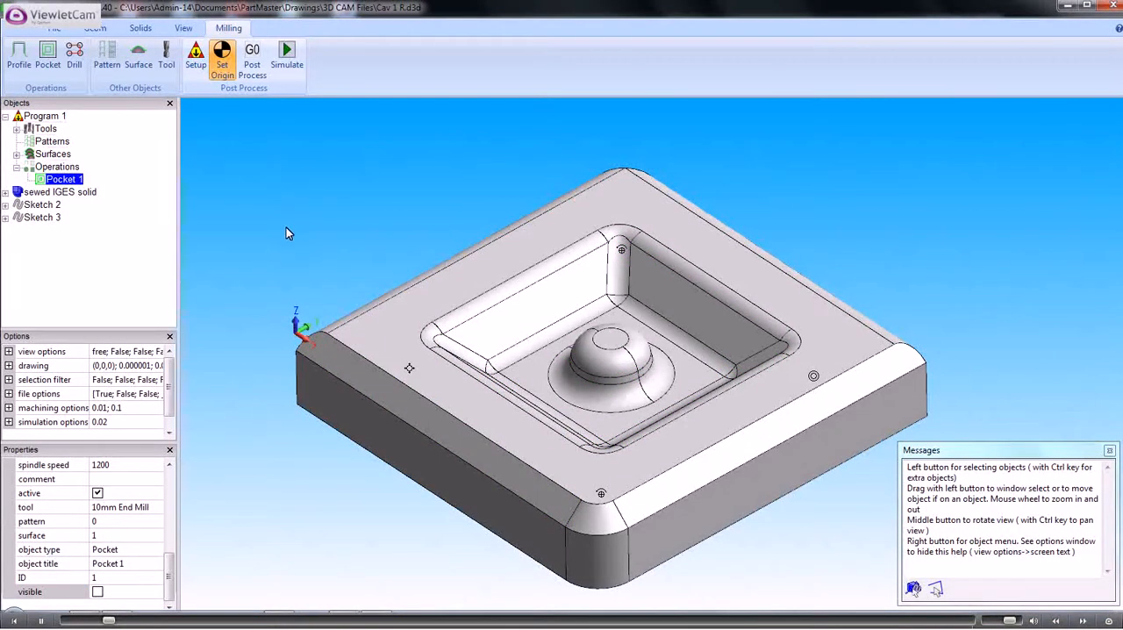
middle_click_drag(286, 227, 291, 235)
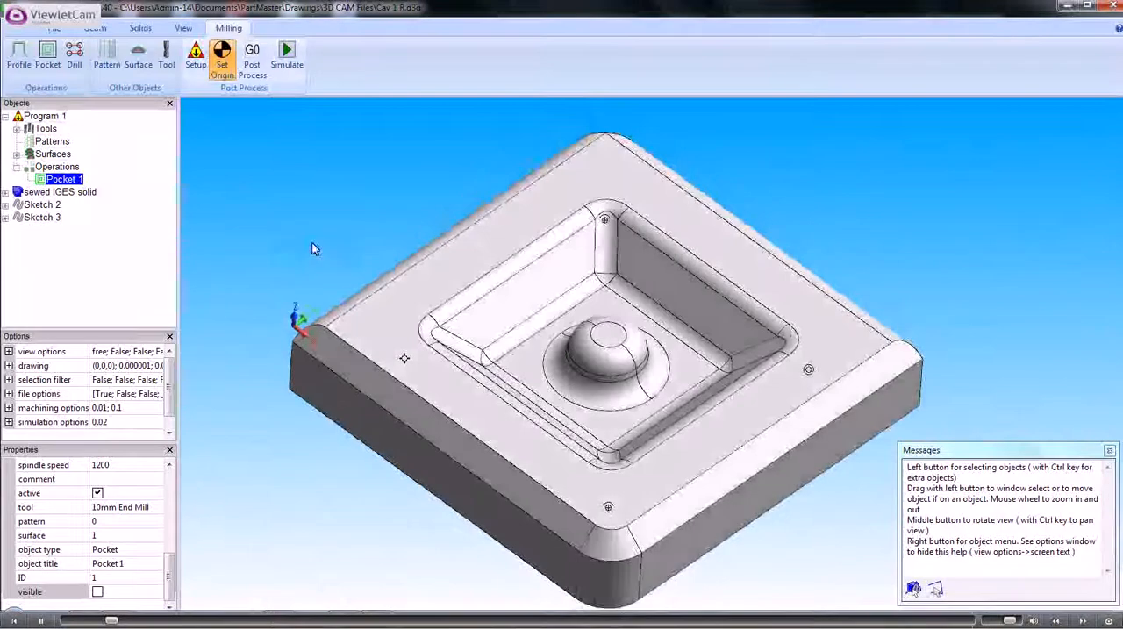
Add a second machining surface for solid 1 with a tolerance of 0.1 and a material allowance of 0
left_click(42, 218)
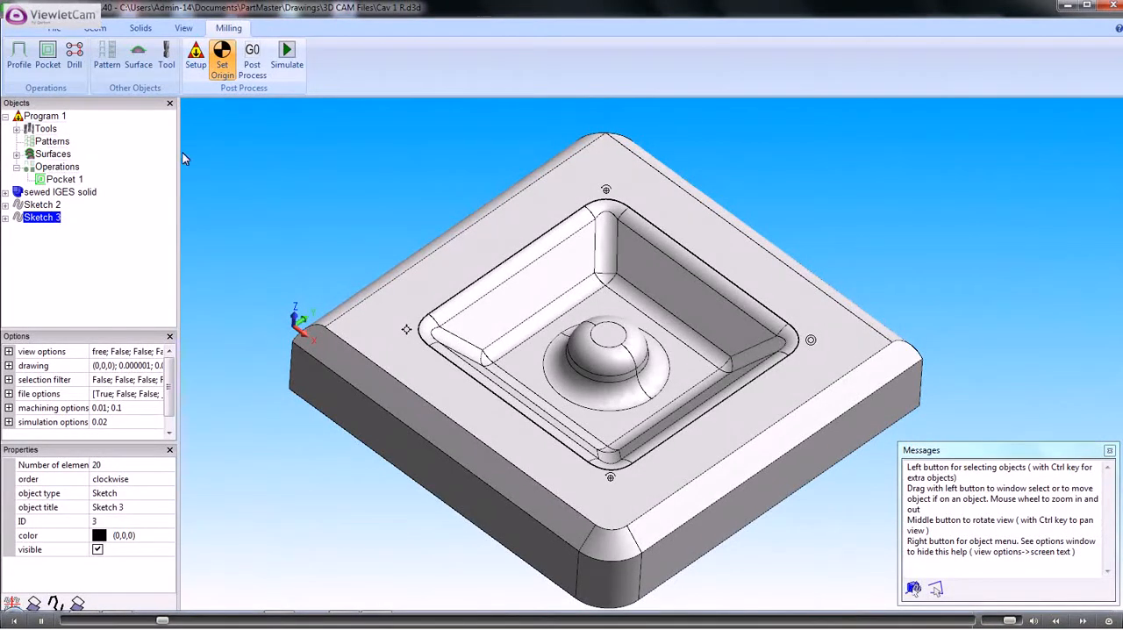
left_click(137, 58)
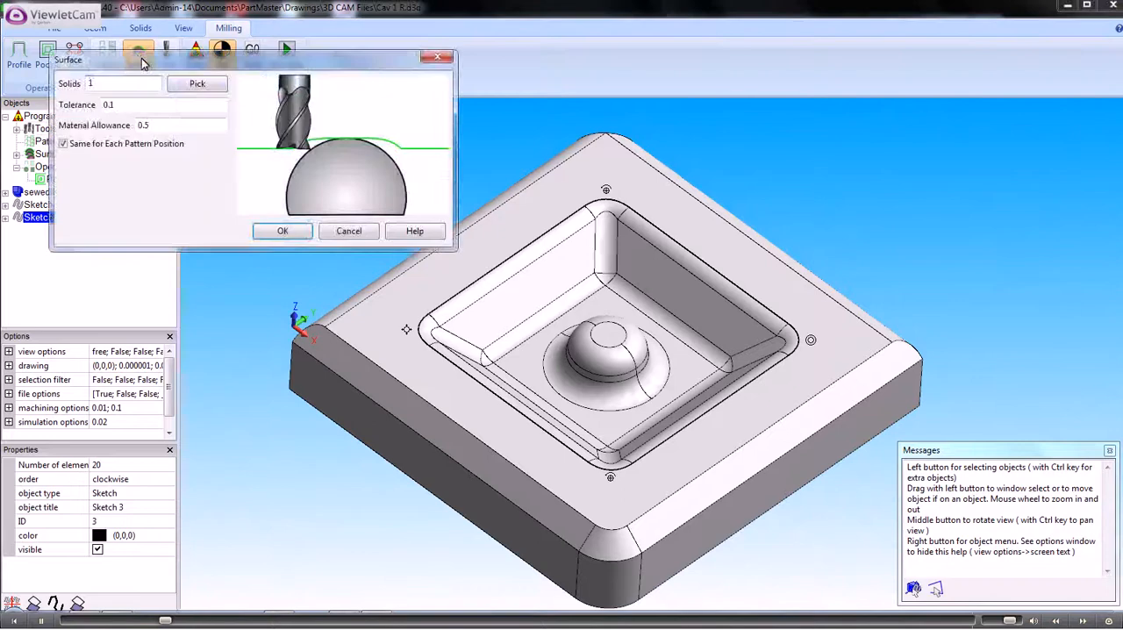
double_click(143, 125)
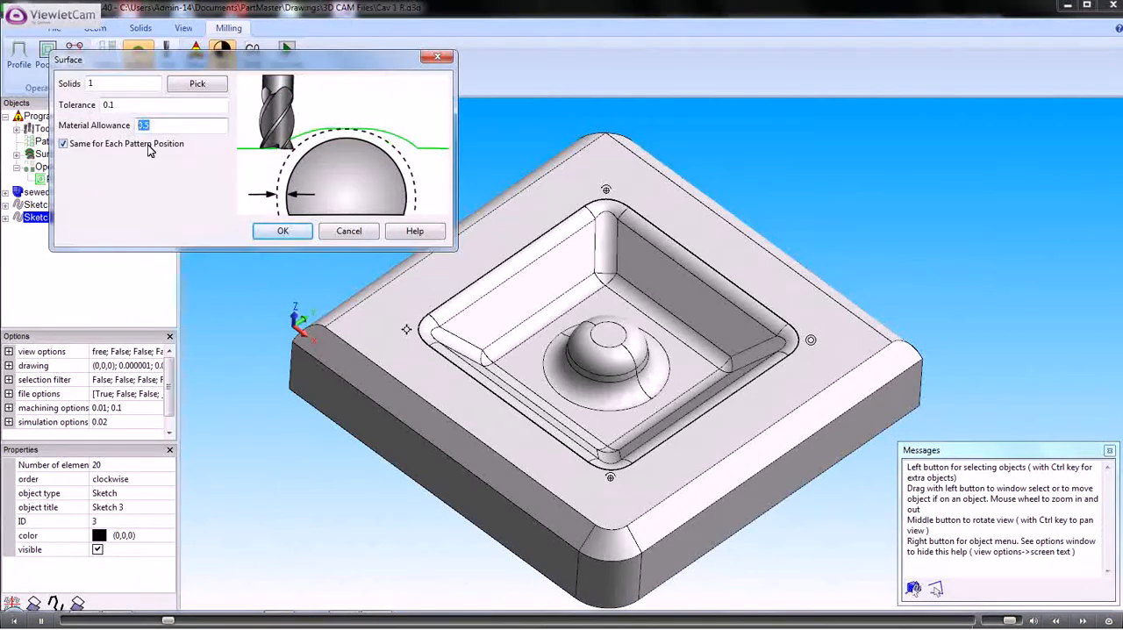
type("0")
left_click(282, 230)
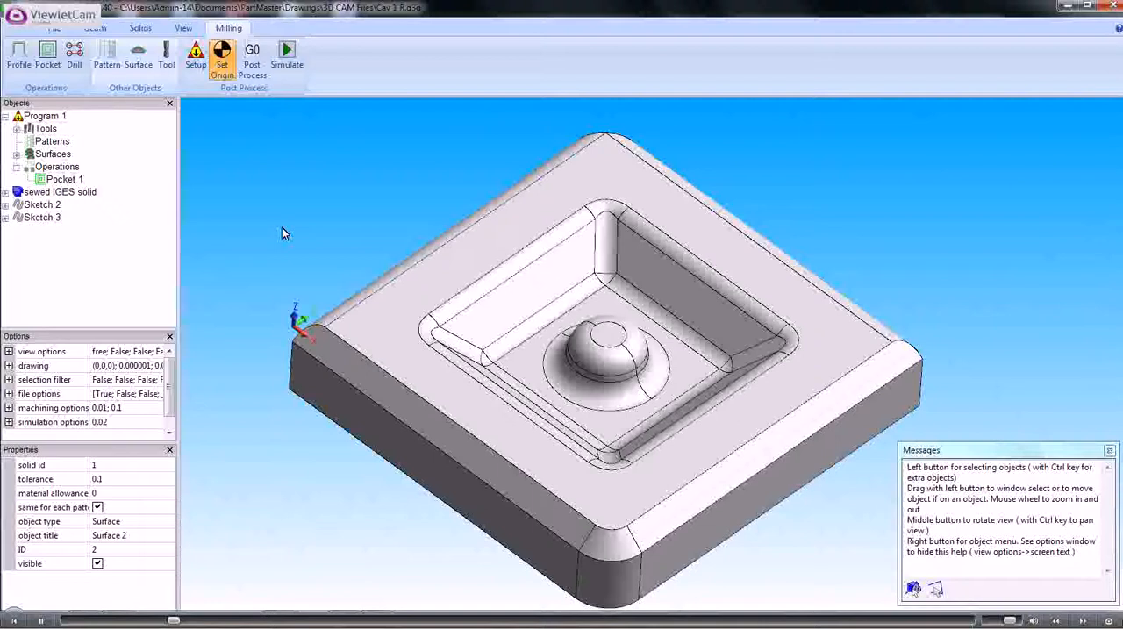
Check the surfaces defined in the program and the 6mm Ball End Mill among its tools
left_click(16, 155)
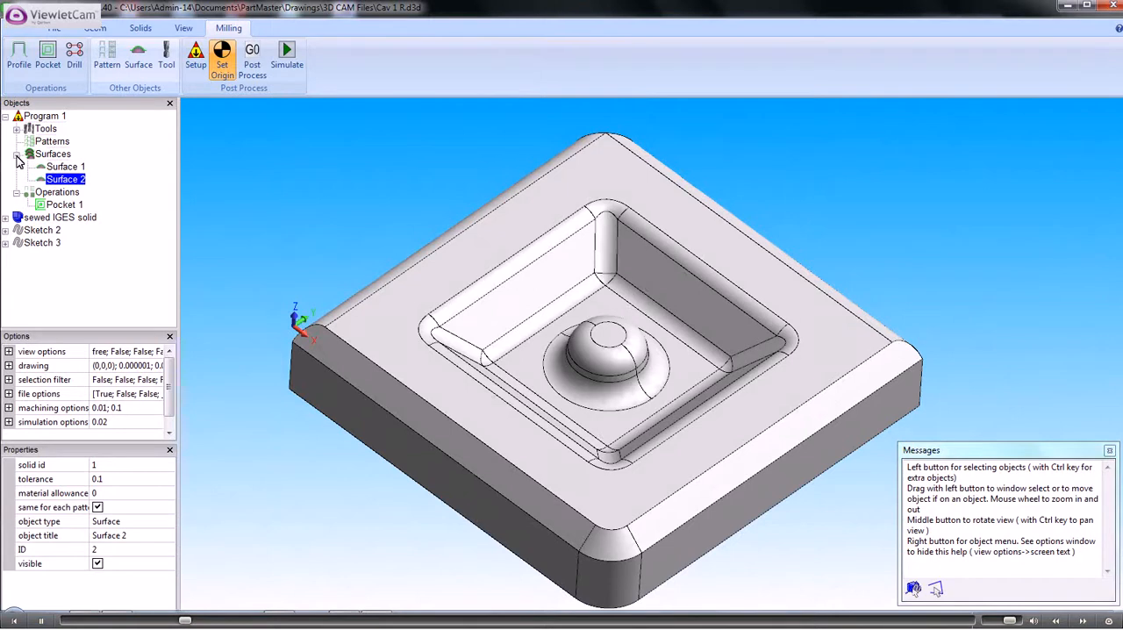
left_click(16, 155)
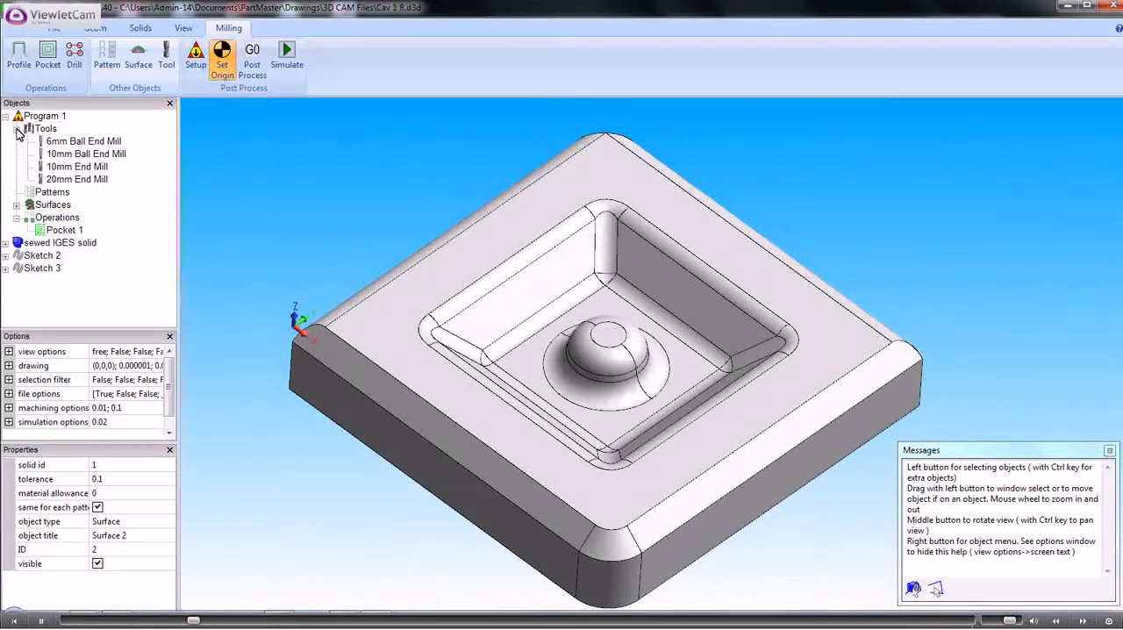
left_click(16, 129)
left_click(77, 144)
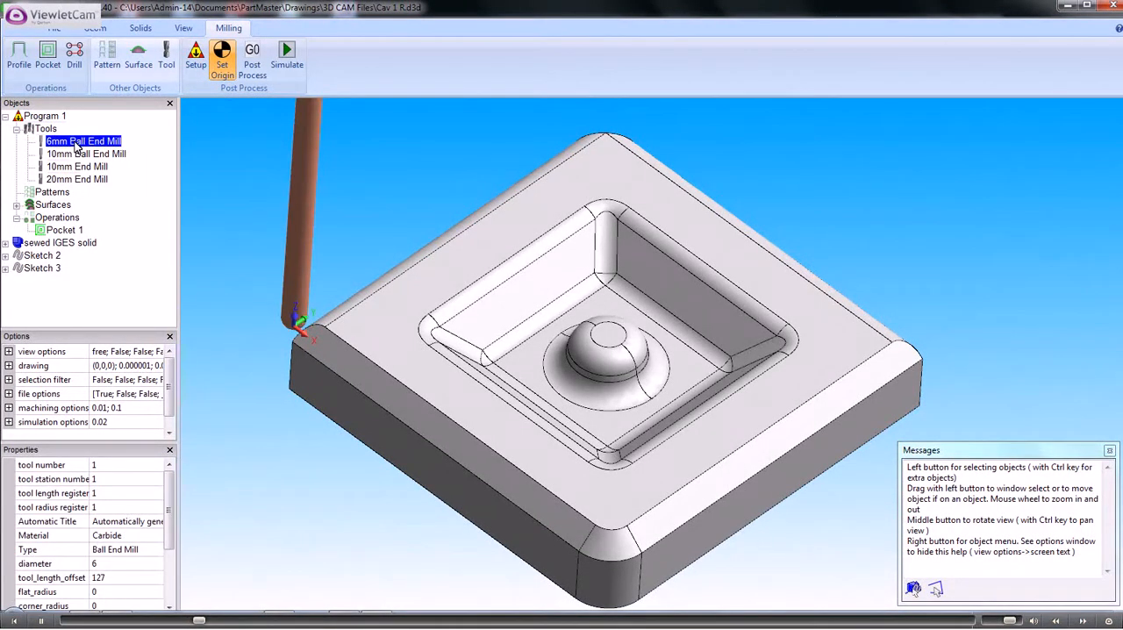
left_click(16, 129)
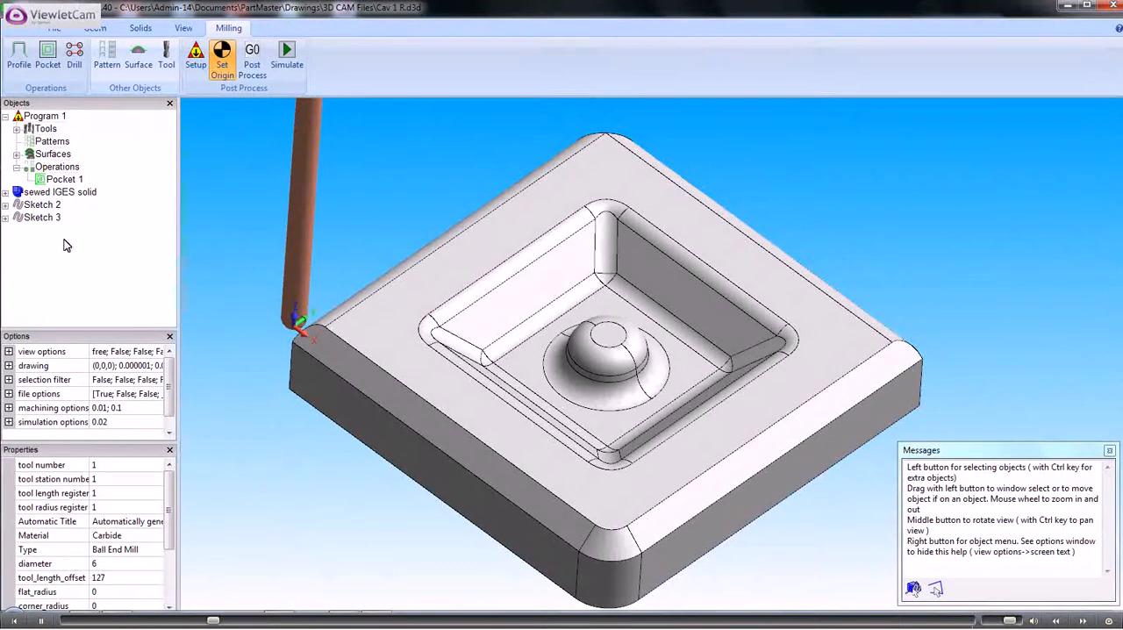
Start a new pocket operation on Sketch 3 with a step over of 2 and a material allowance of -3
left_click(42, 217)
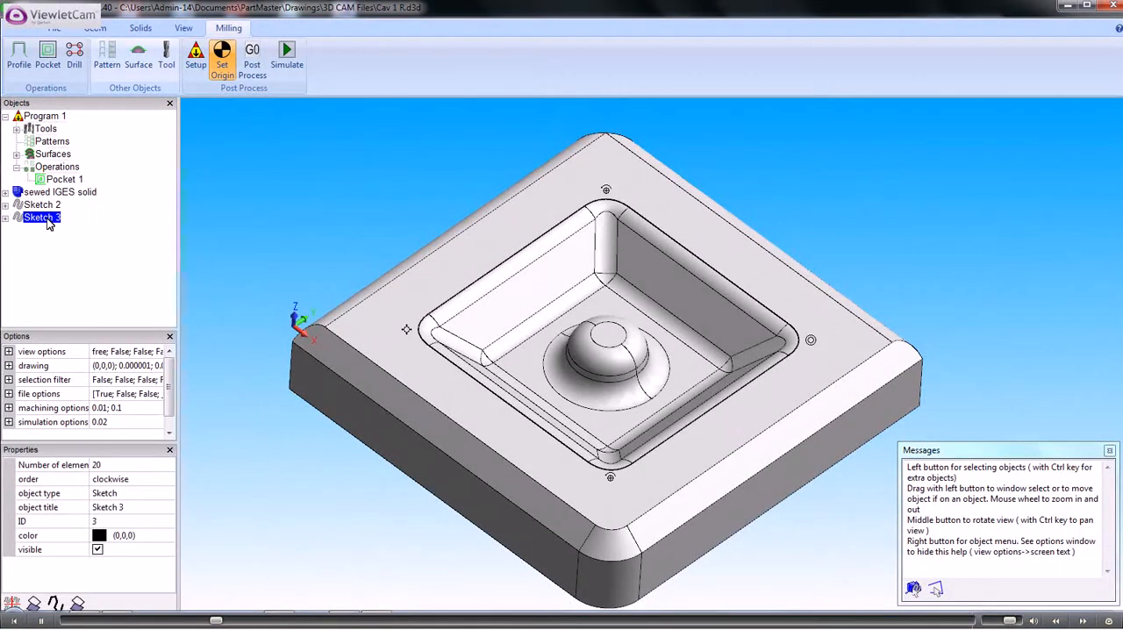
right_click(48, 224)
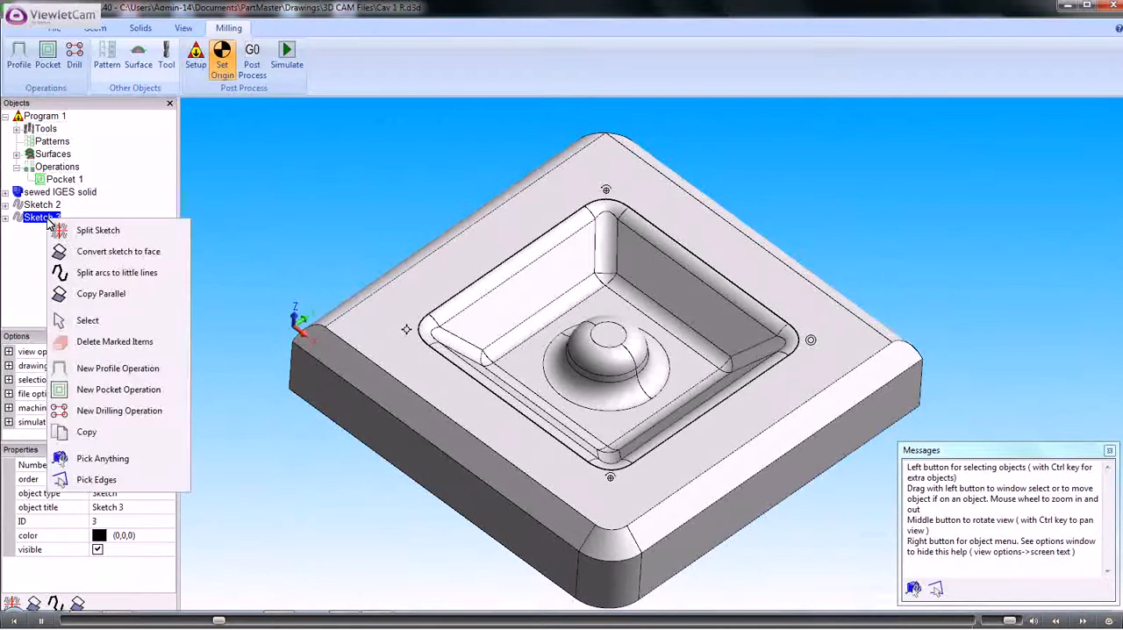
left_click(128, 390)
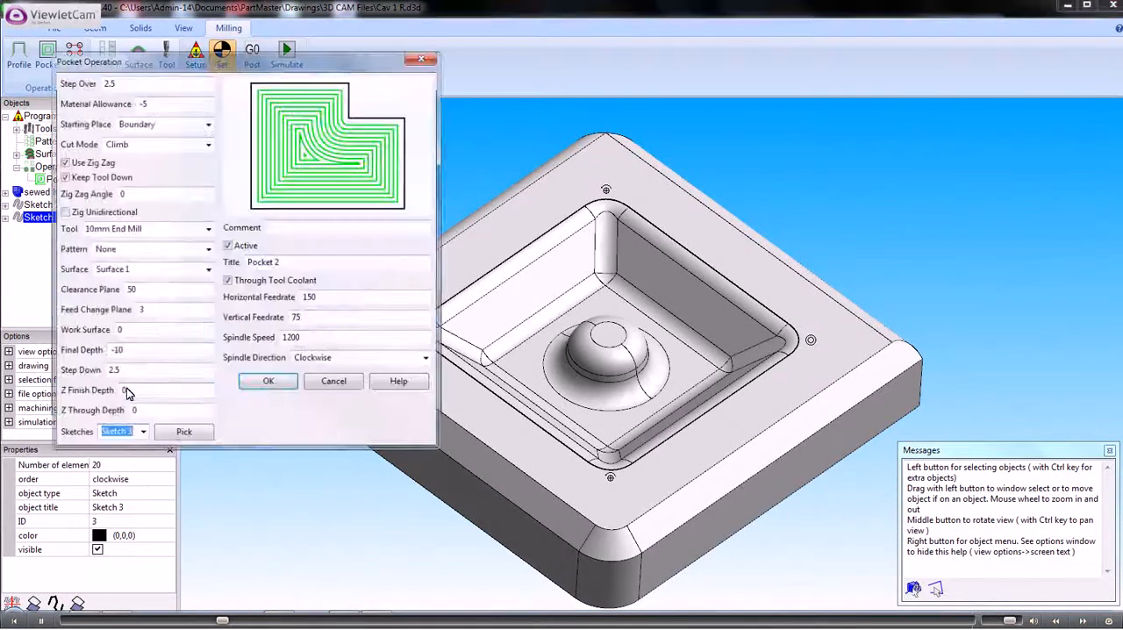
left_click(107, 84)
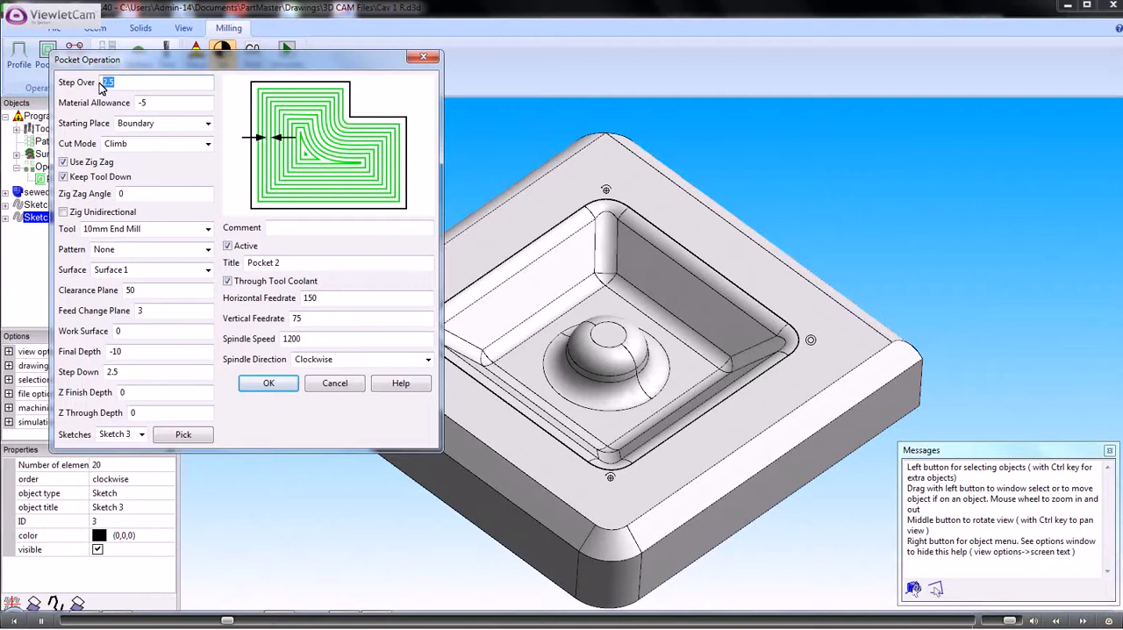
type("2")
double_click(151, 104)
type("-3")
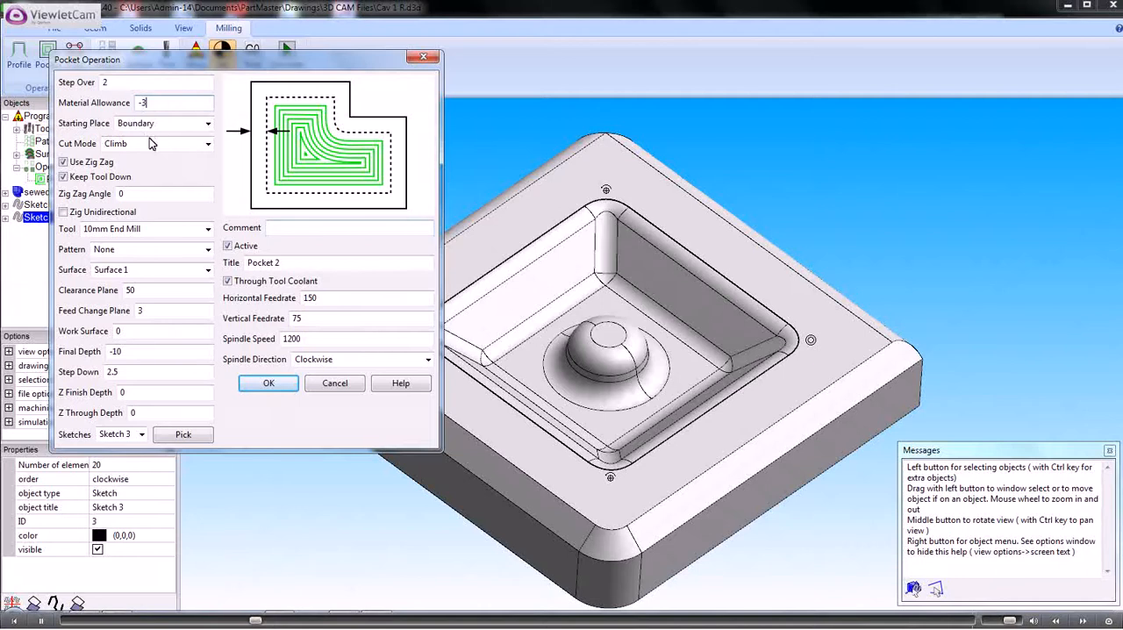
Configure the pocket to start at the boundary without zig zag, using the 6mm Ball End Mill
left_click(208, 124)
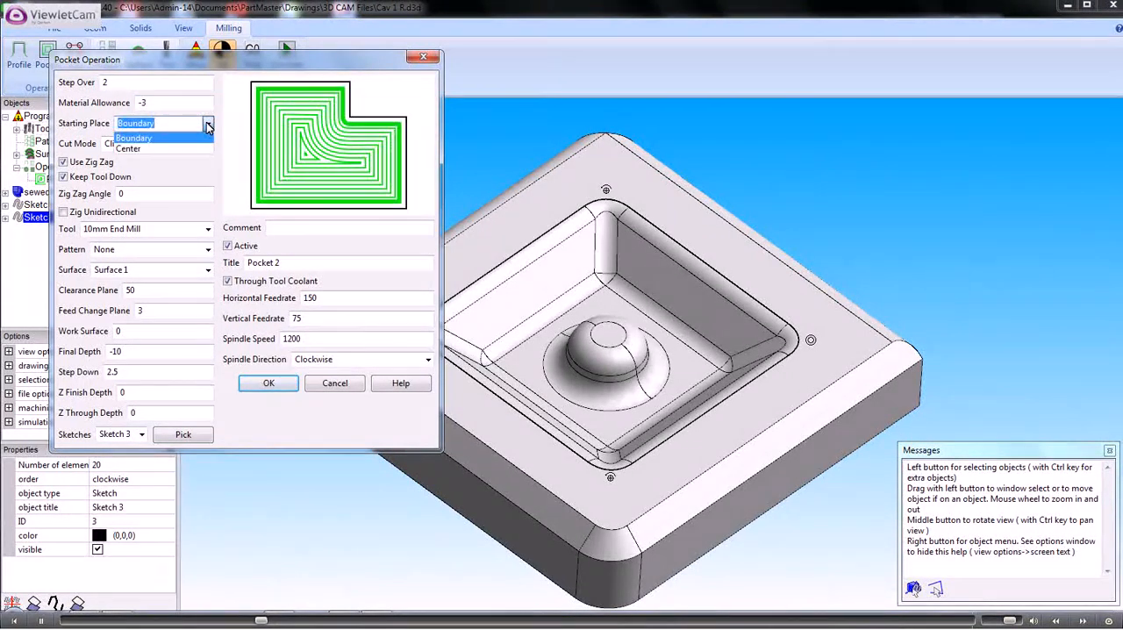
left_click(178, 138)
left_click(64, 164)
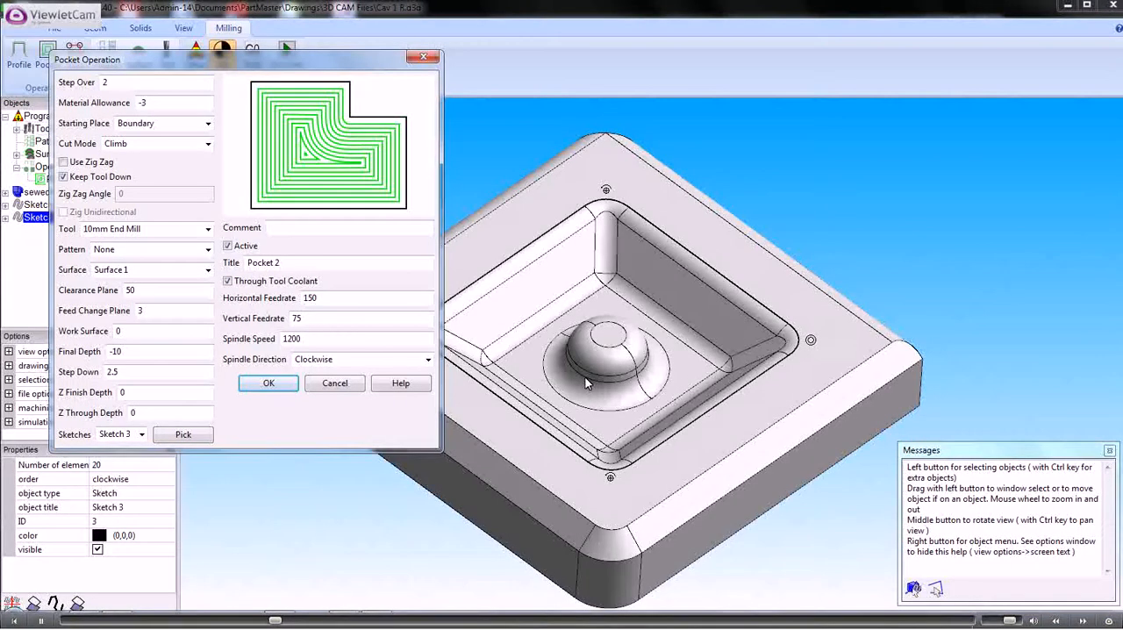
left_click(207, 229)
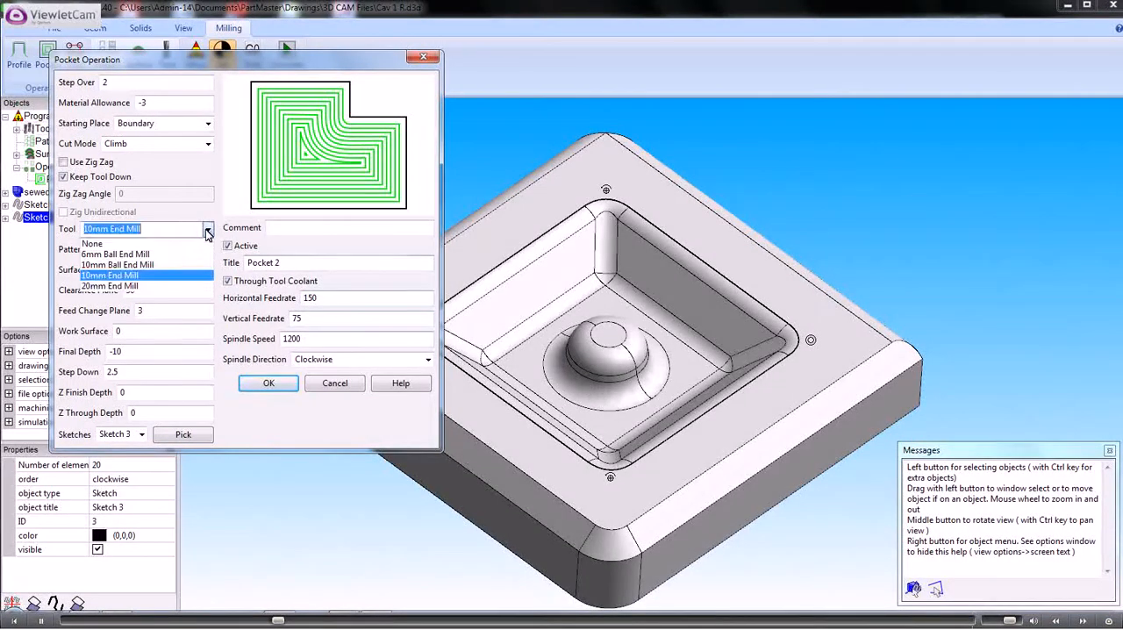
left_click(119, 254)
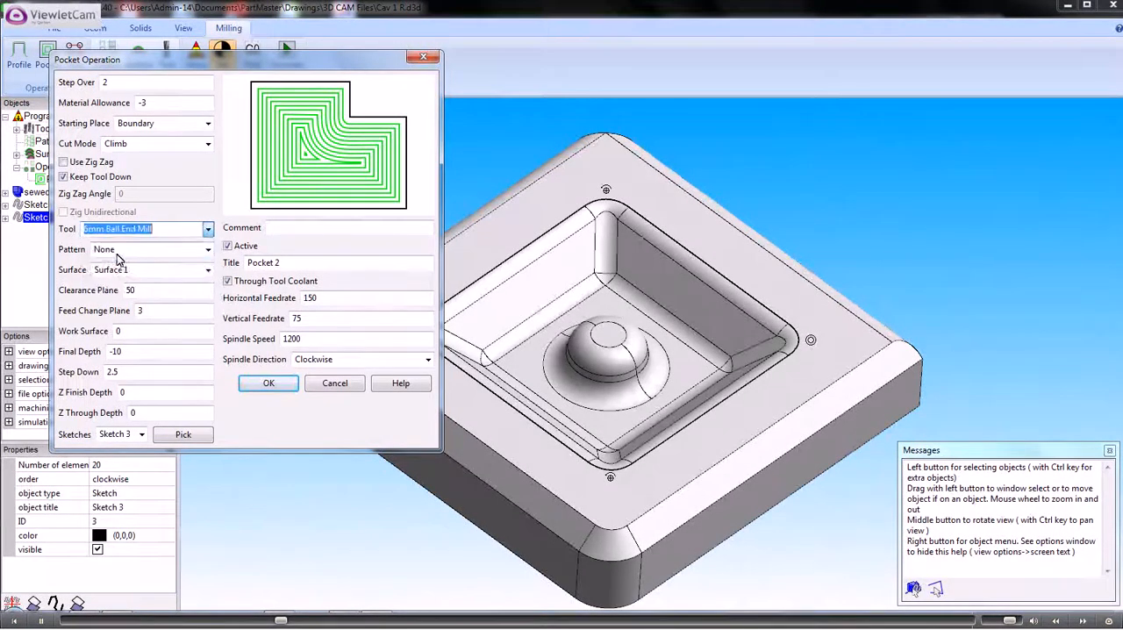
Assign Surface 2 to the pocket, set its step down to 0, and create the operation
left_click(209, 272)
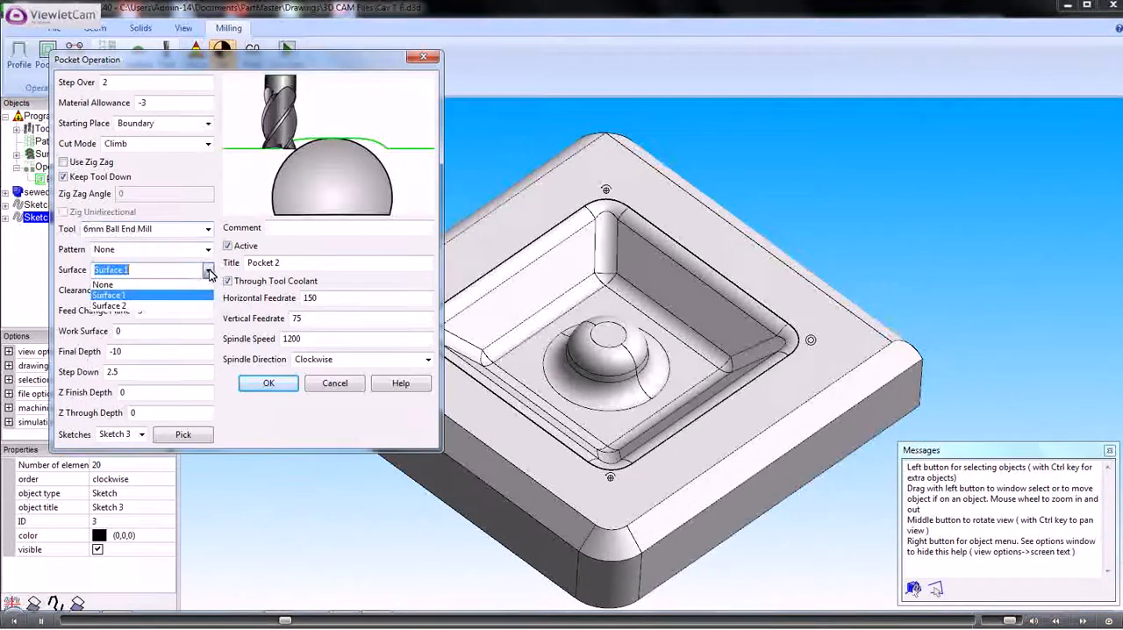
left_click(110, 306)
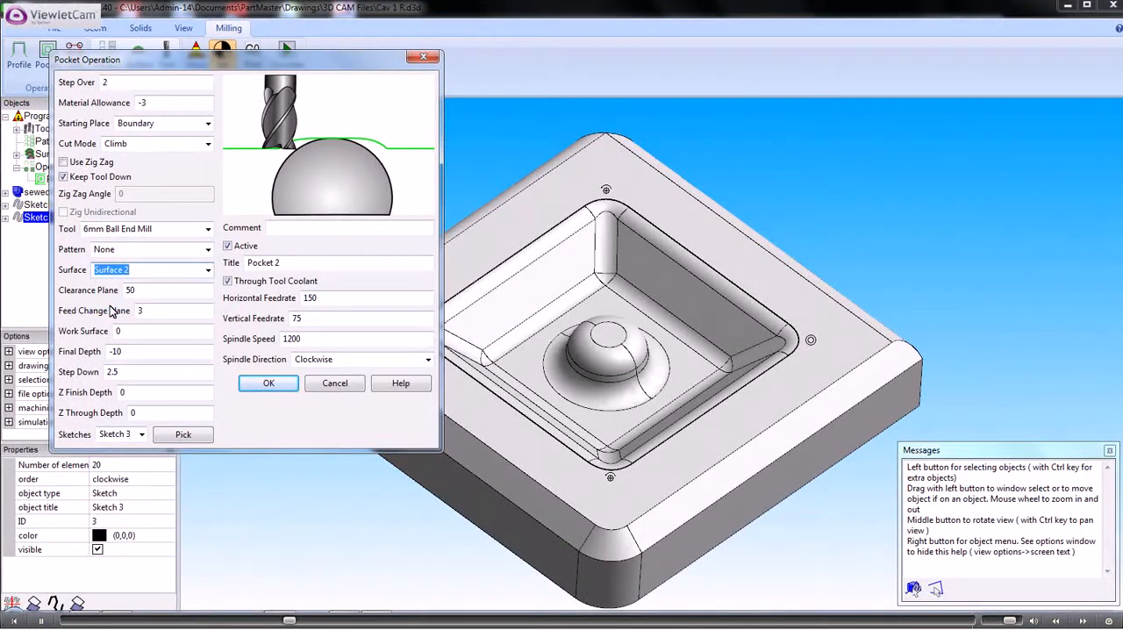
left_click_drag(126, 372, 106, 375)
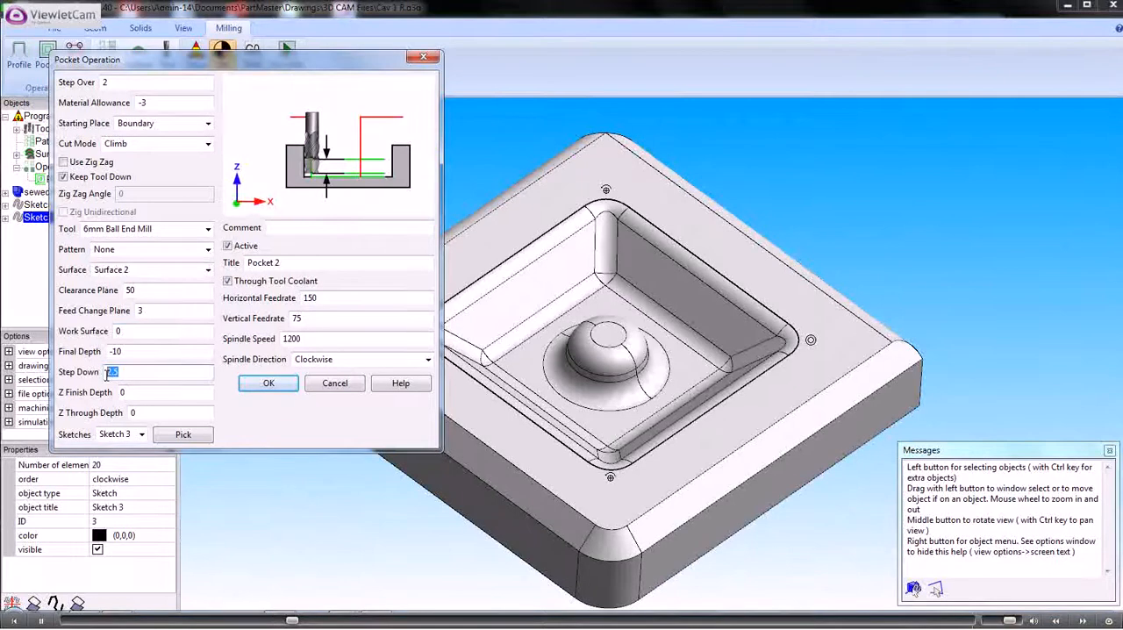
type("0")
left_click(269, 386)
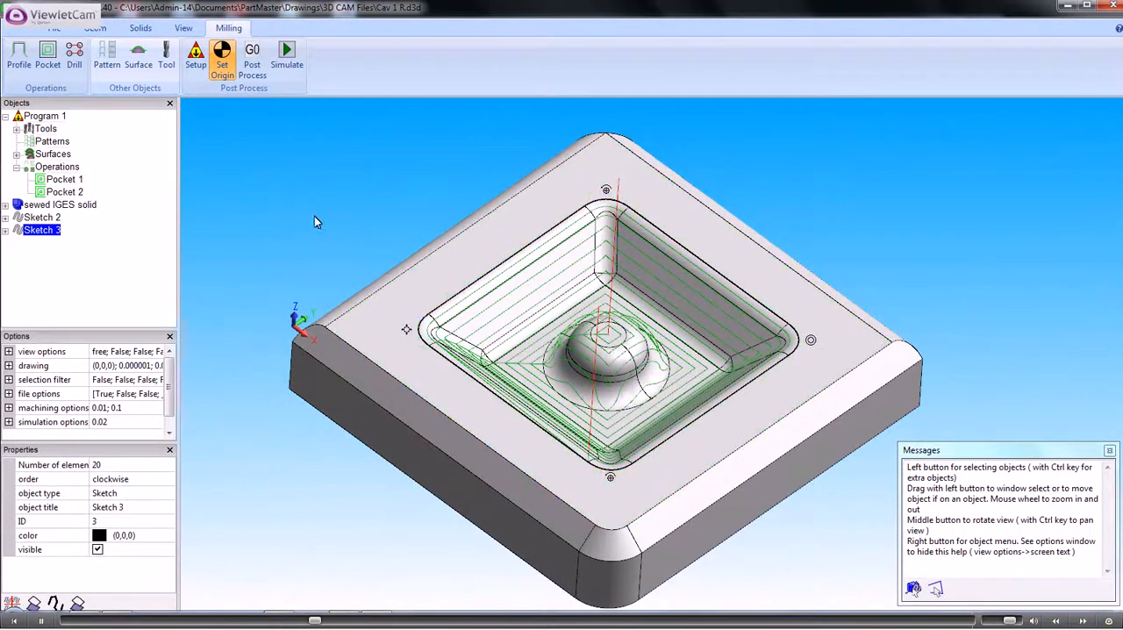
Set the step over of Pocket 2 to 0.25 and regenerate its toolpath
mouse_move(319, 219)
middle_mouse_down()
mouse_move(296, 253)
mouse_move(313, 249)
mouse_move(317, 283)
mouse_move(309, 202)
mouse_move(331, 202)
middle_mouse_up()
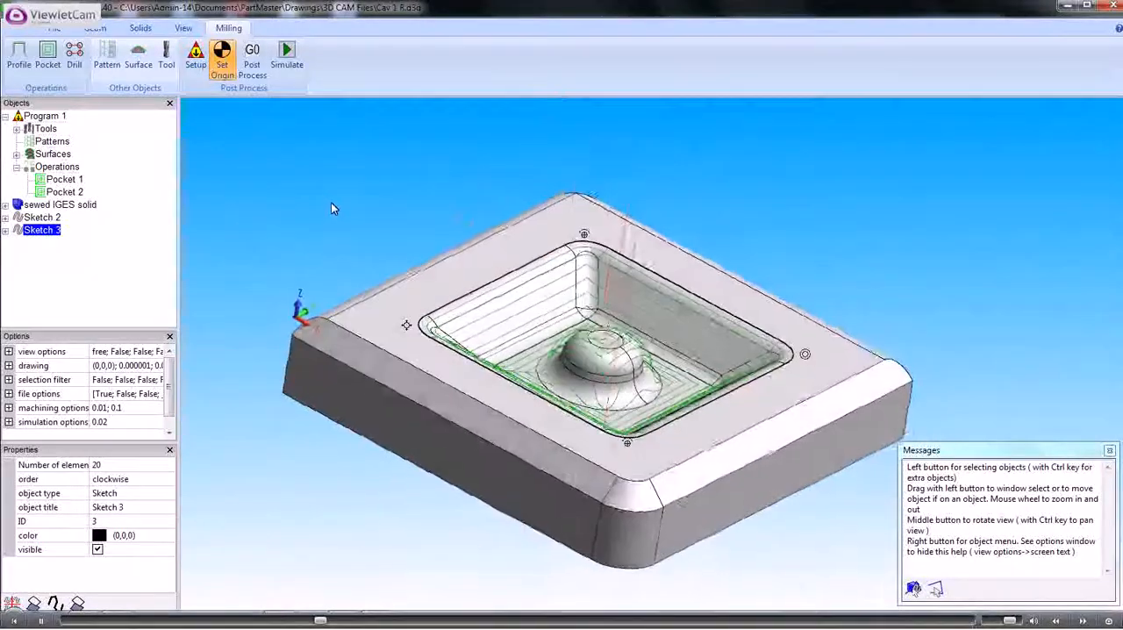
double_click(64, 192)
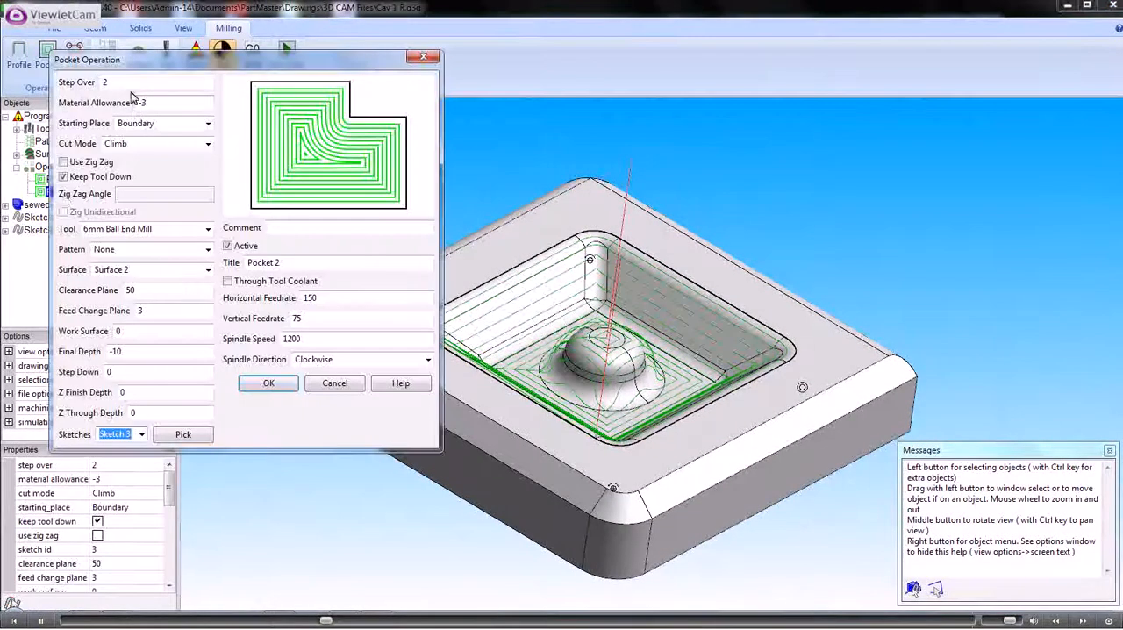
type(".25")
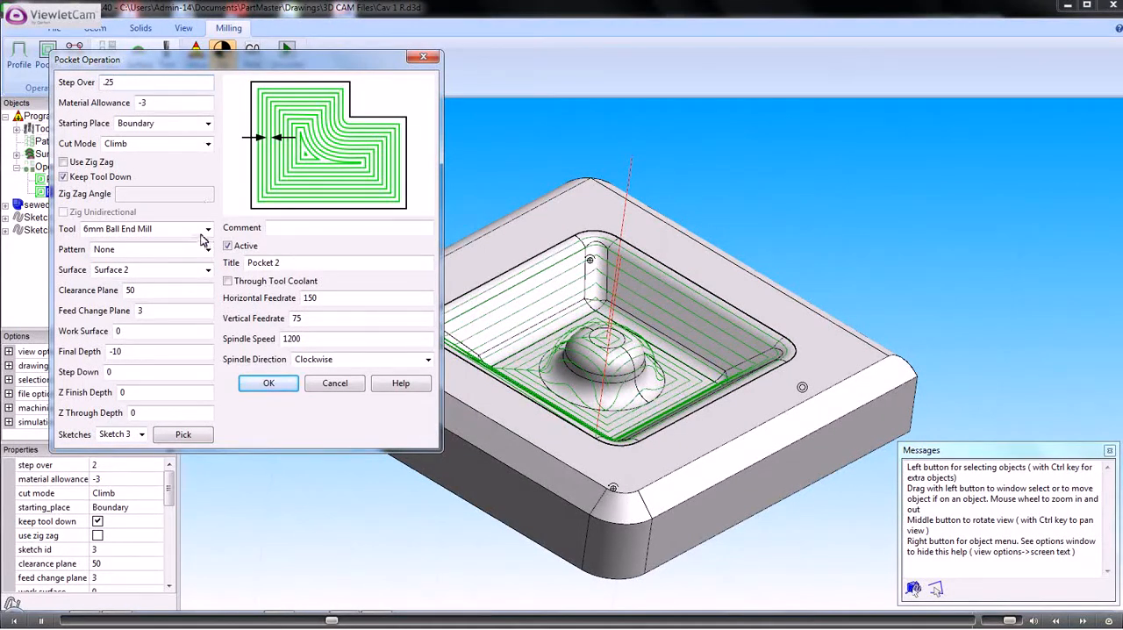
left_click(268, 384)
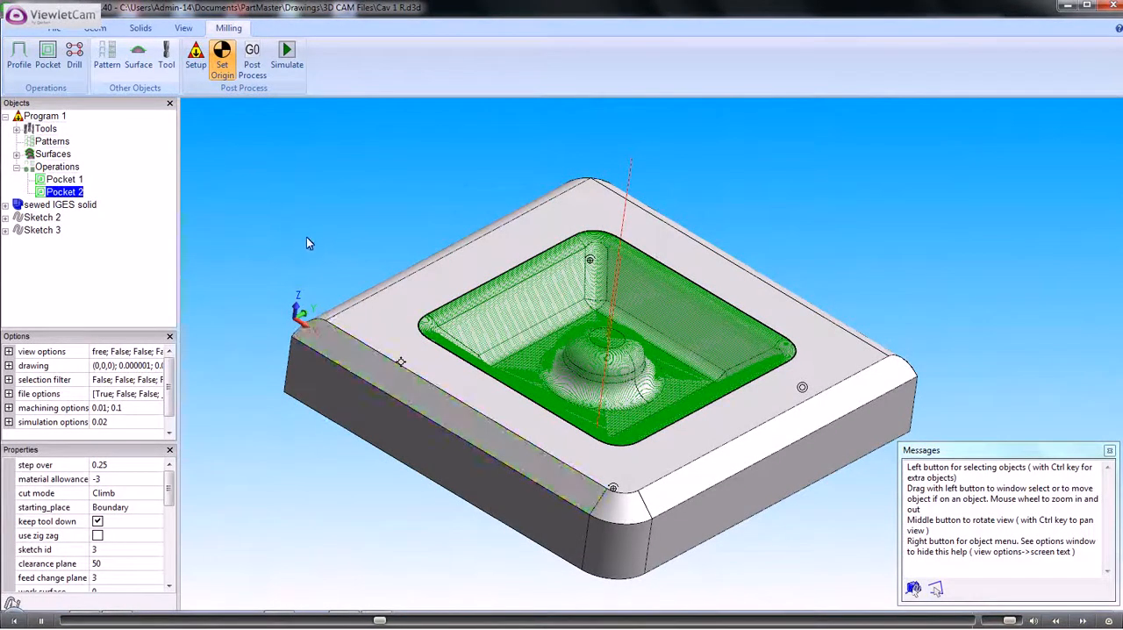
mouse_move(306, 237)
middle_mouse_down()
mouse_move(278, 249)
mouse_move(279, 261)
mouse_move(293, 268)
mouse_move(309, 235)
mouse_move(326, 240)
mouse_move(313, 248)
middle_mouse_up()
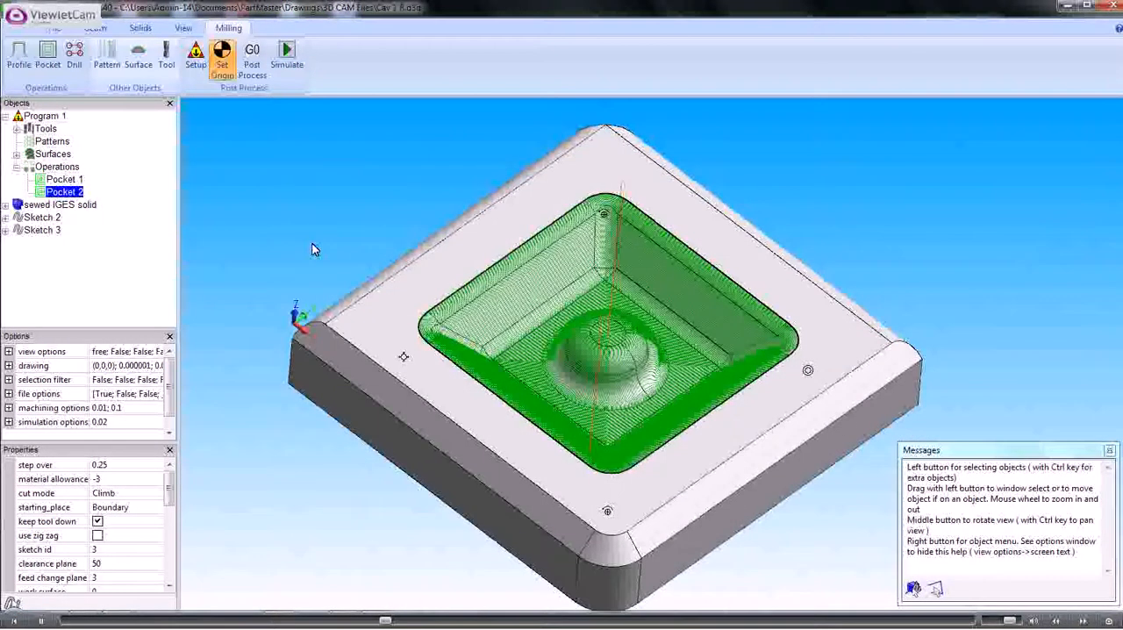
Load the program into the Dolphin machine simulation with the default stock and select operation 2, the 10MM END MILL
left_click(58, 29)
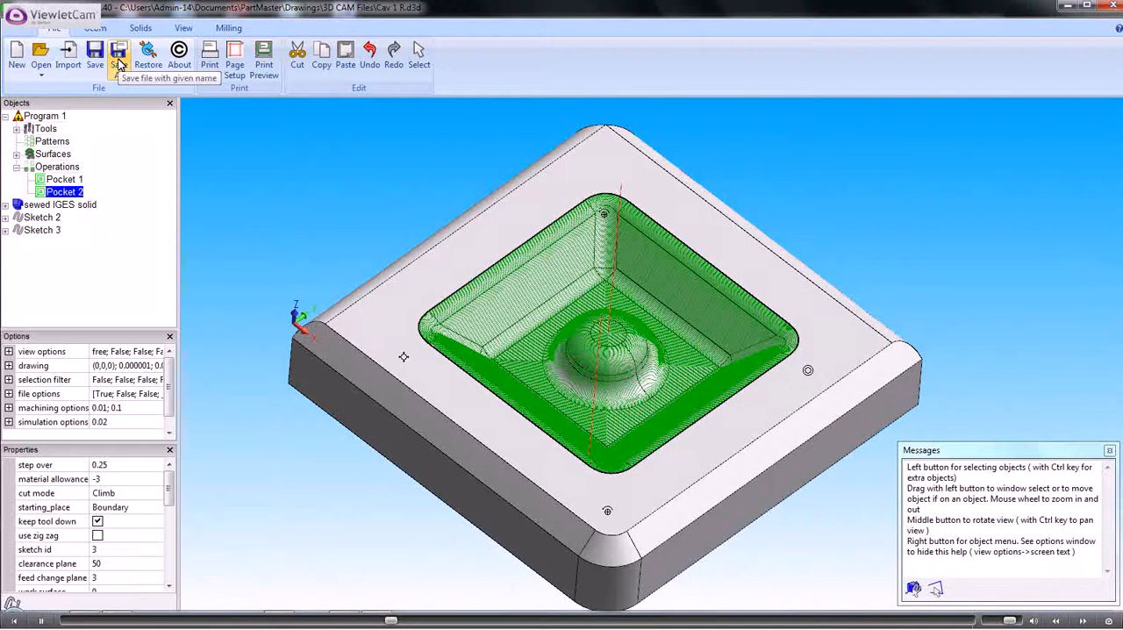
left_click(228, 29)
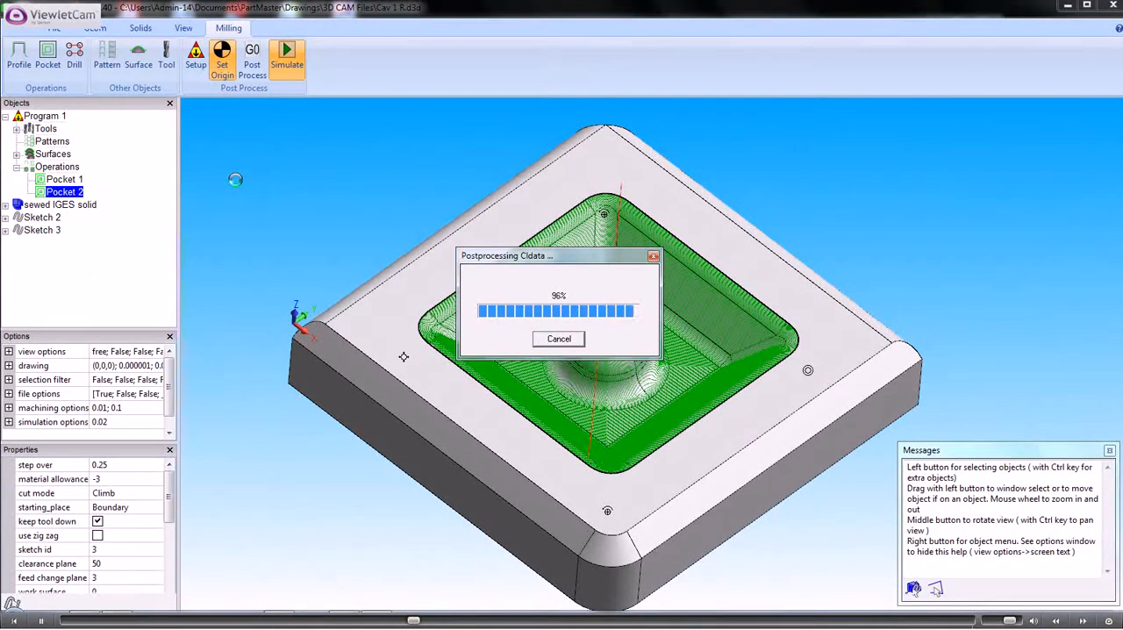
left_click(640, 342)
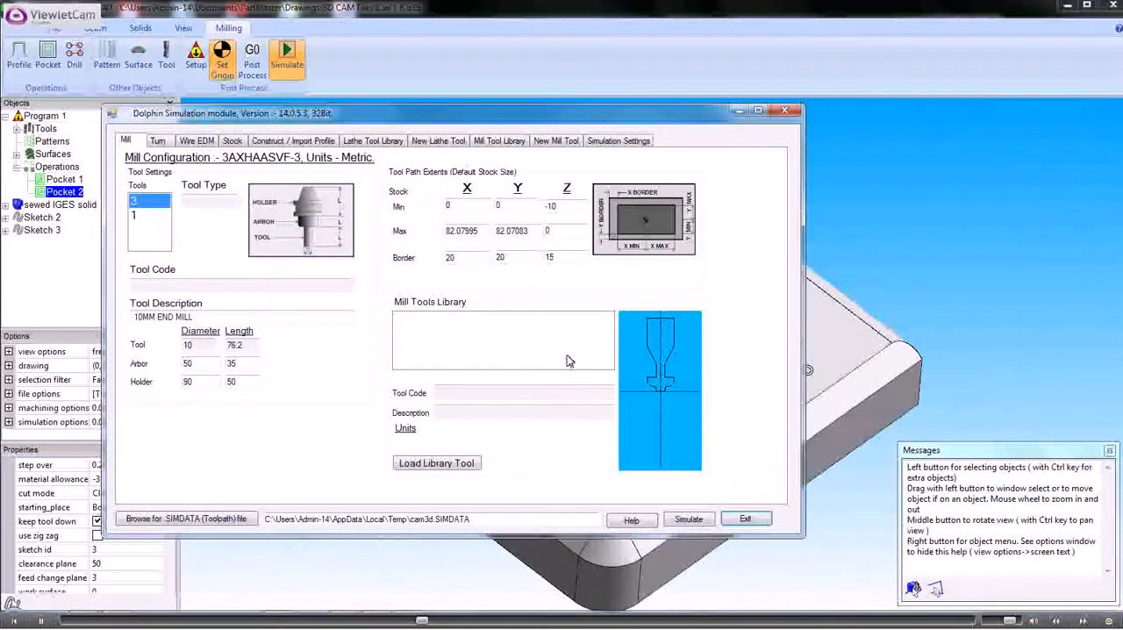
left_click(688, 519)
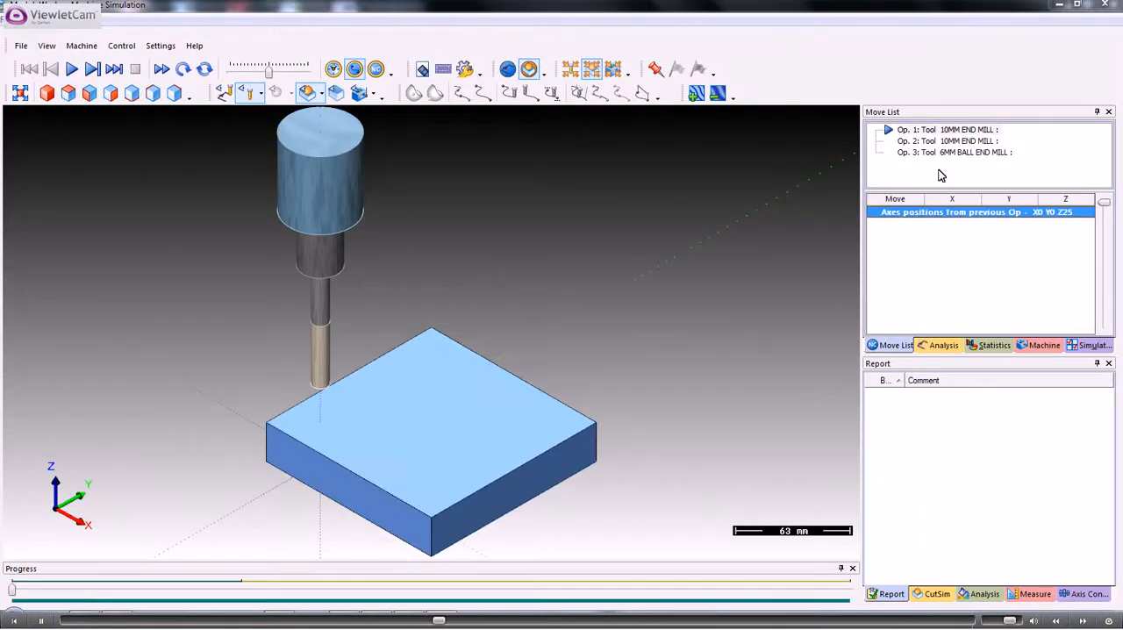
left_click(935, 142)
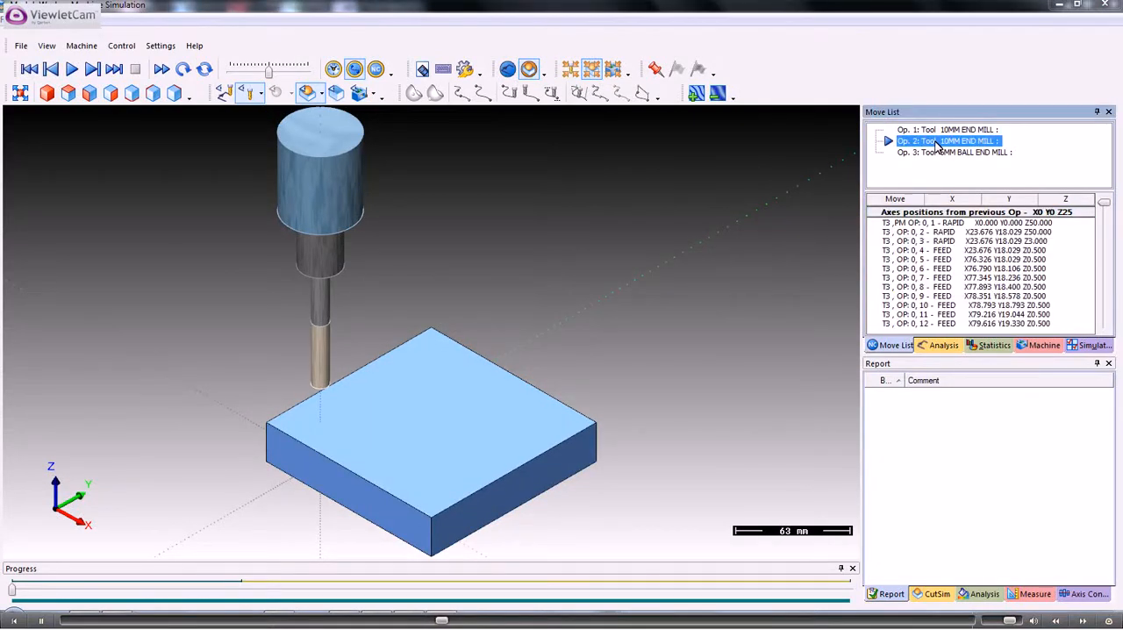
Advance the simulation to operation 3, the 6MM BALL END MILL, and play the start of its finishing cut before stopping it
left_click(933, 131)
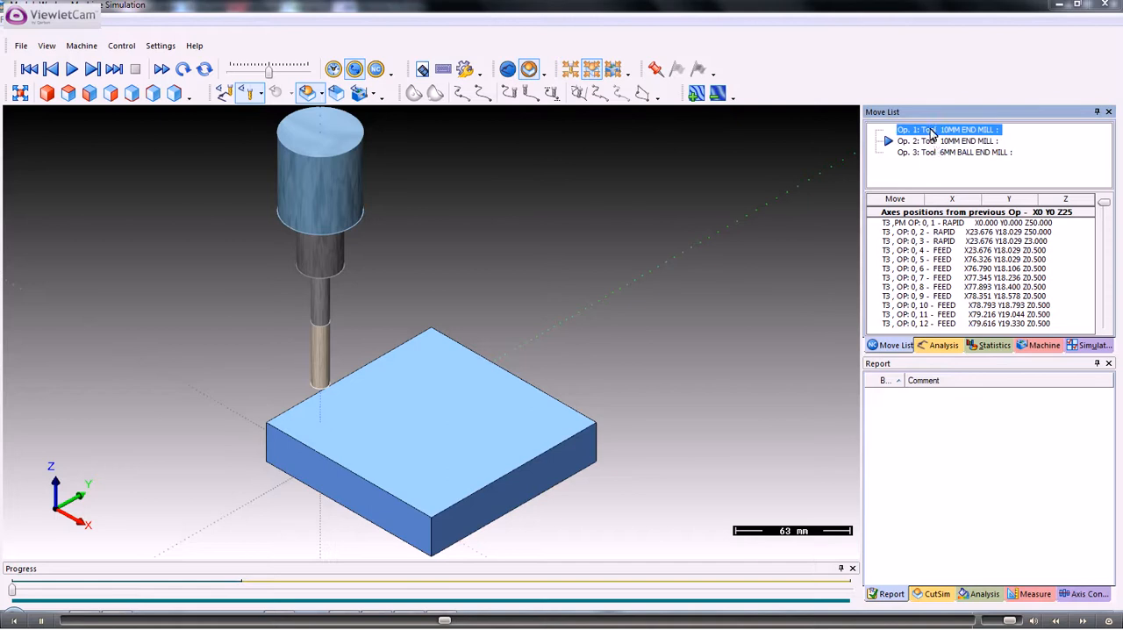
left_click(935, 142)
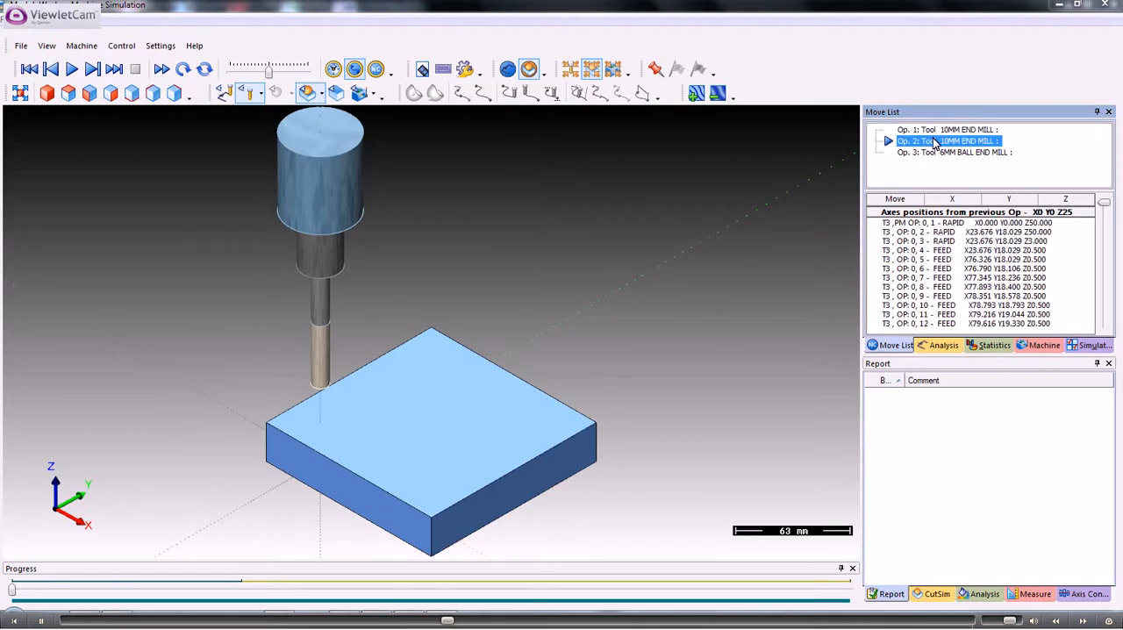
left_click(935, 152)
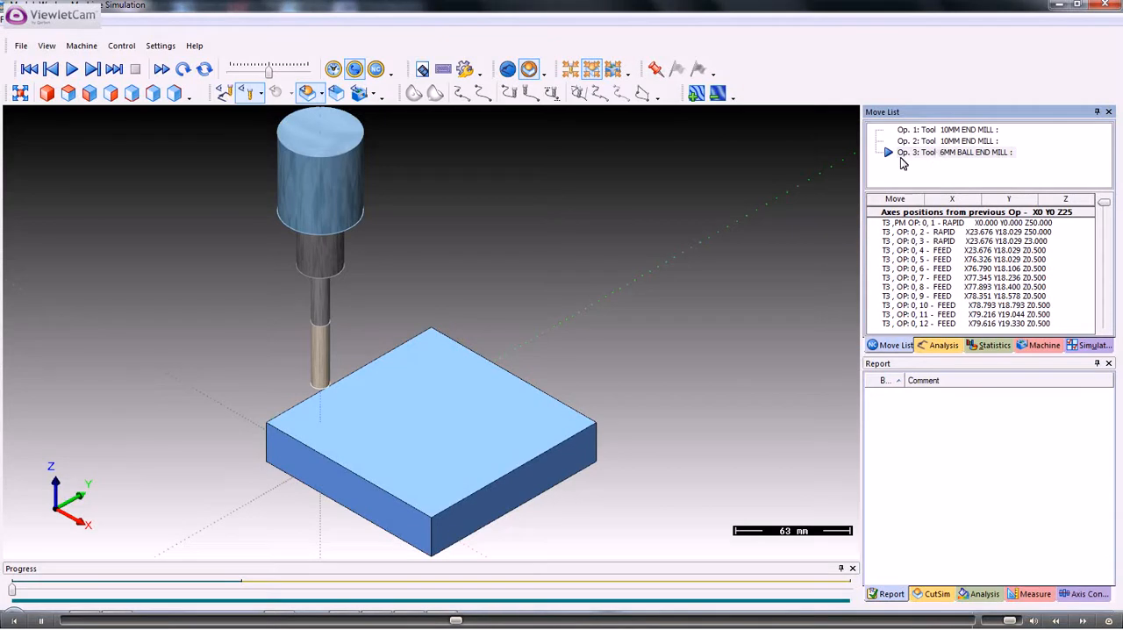
scroll(416, 339, "up", 5)
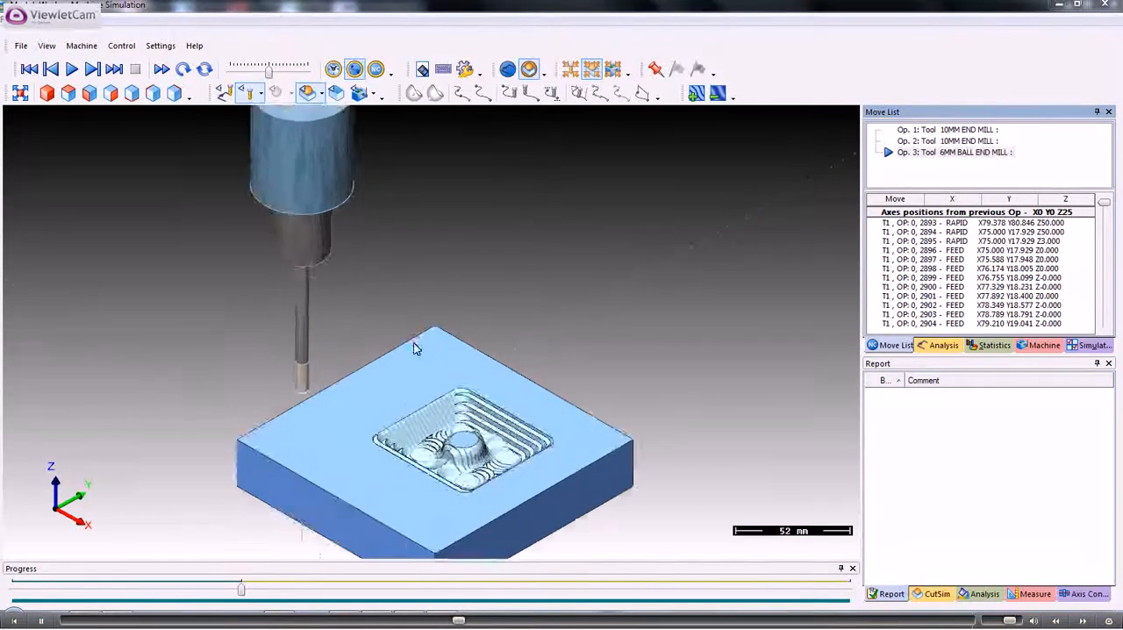
middle_click_drag(472, 410, 337, 301)
scroll(336, 301, "up", 2)
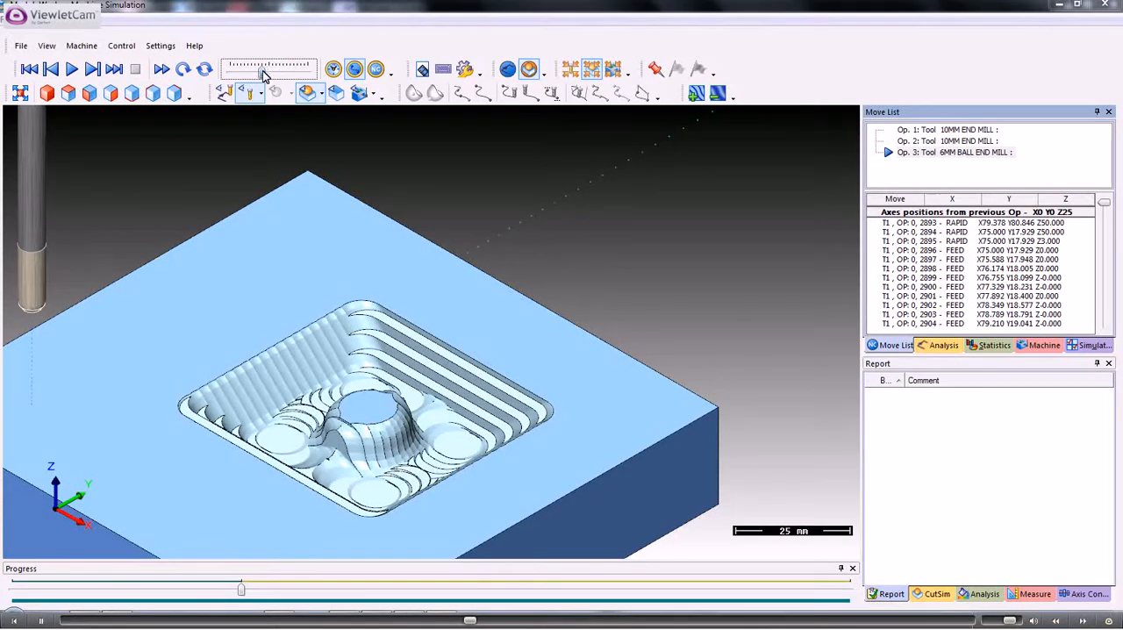
left_click(73, 70)
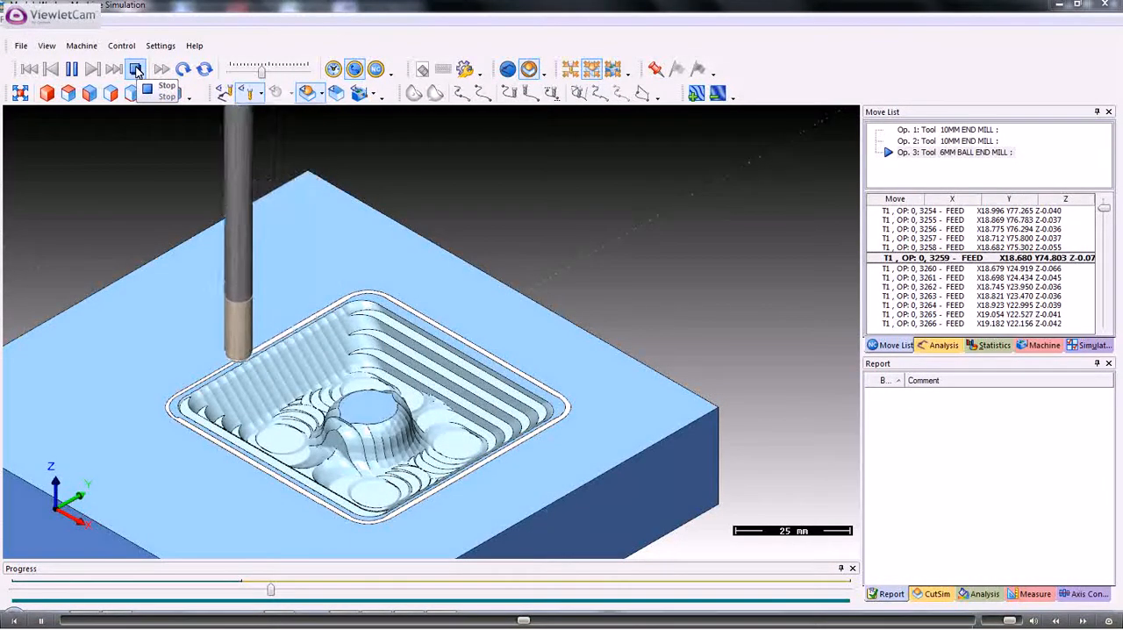
left_click(136, 69)
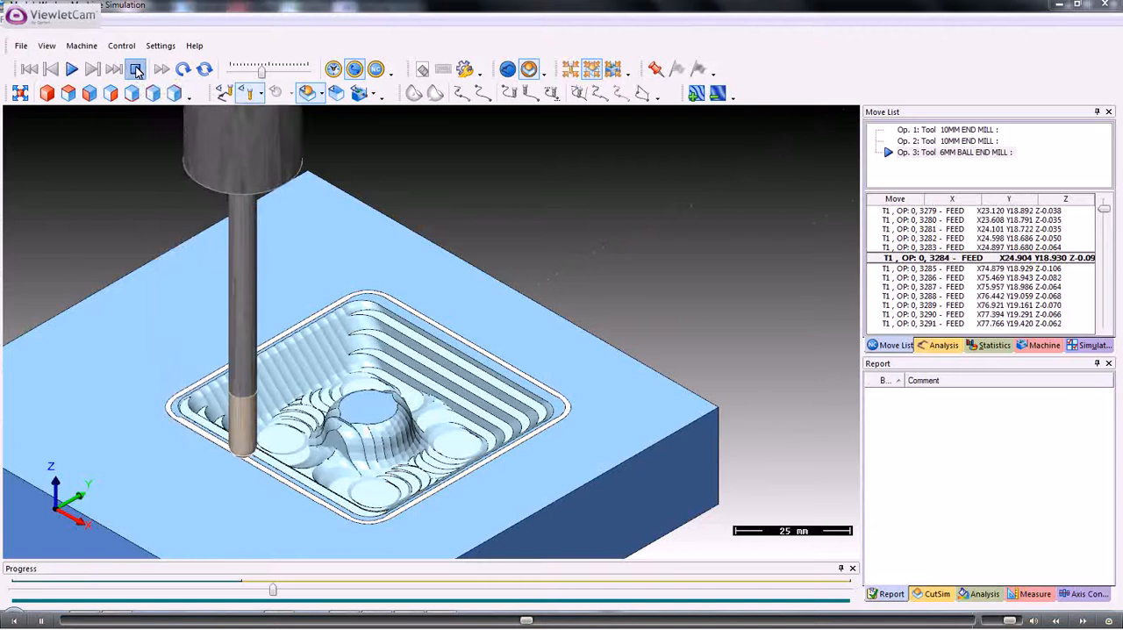
Restart the simulation, fast-forward it through all operations, and examine the finished cavity walls and central dome
left_click(184, 70)
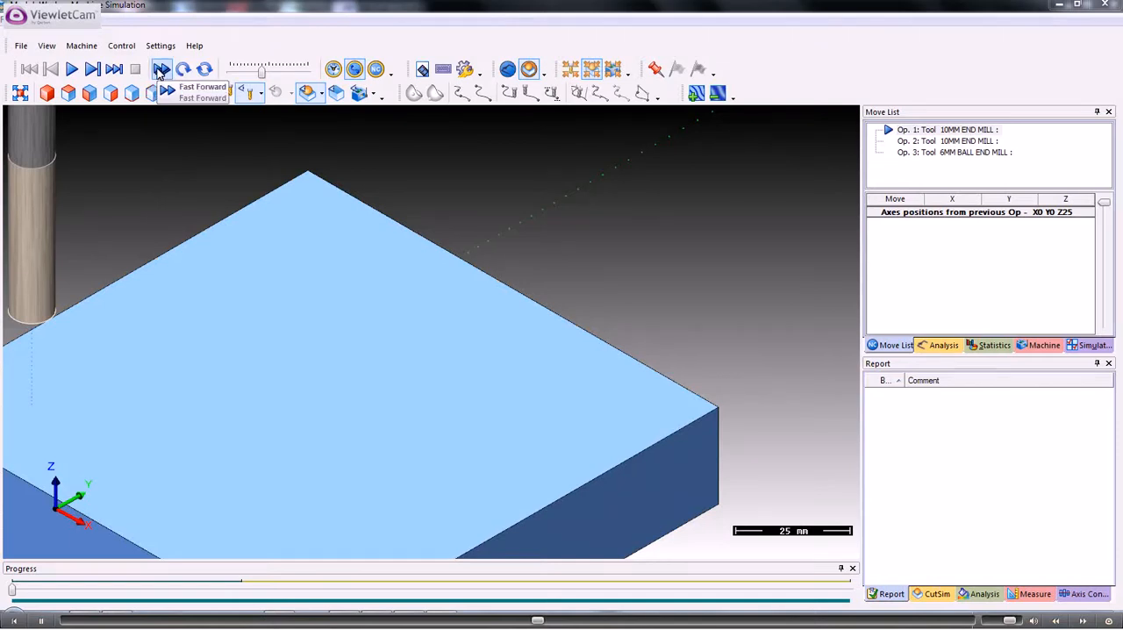
left_click(161, 70)
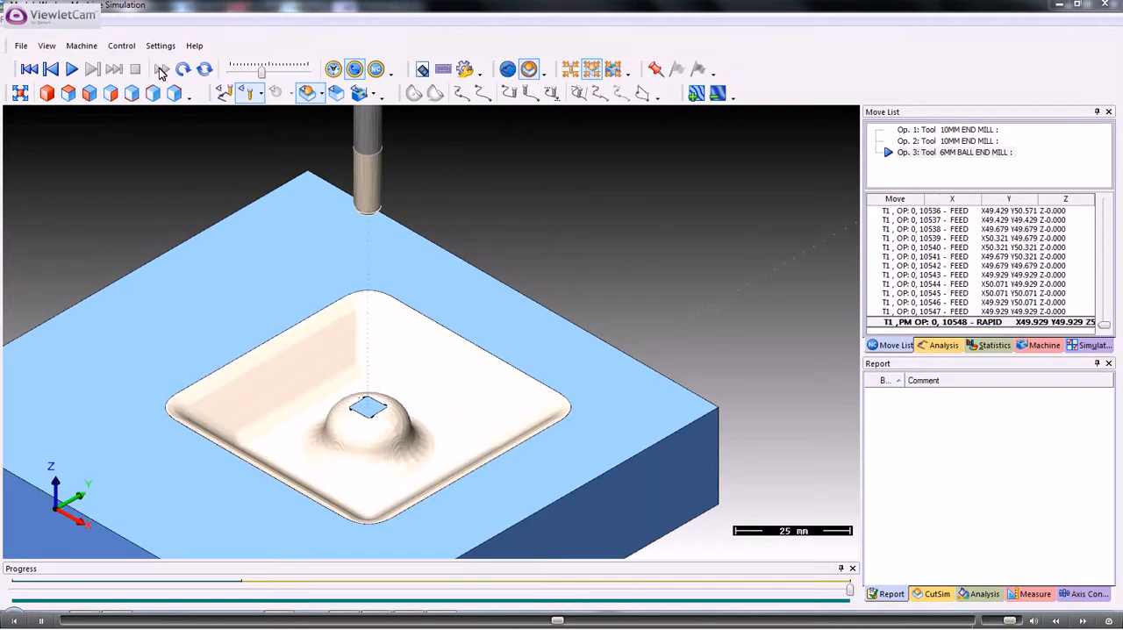
scroll(333, 387, "up", 2)
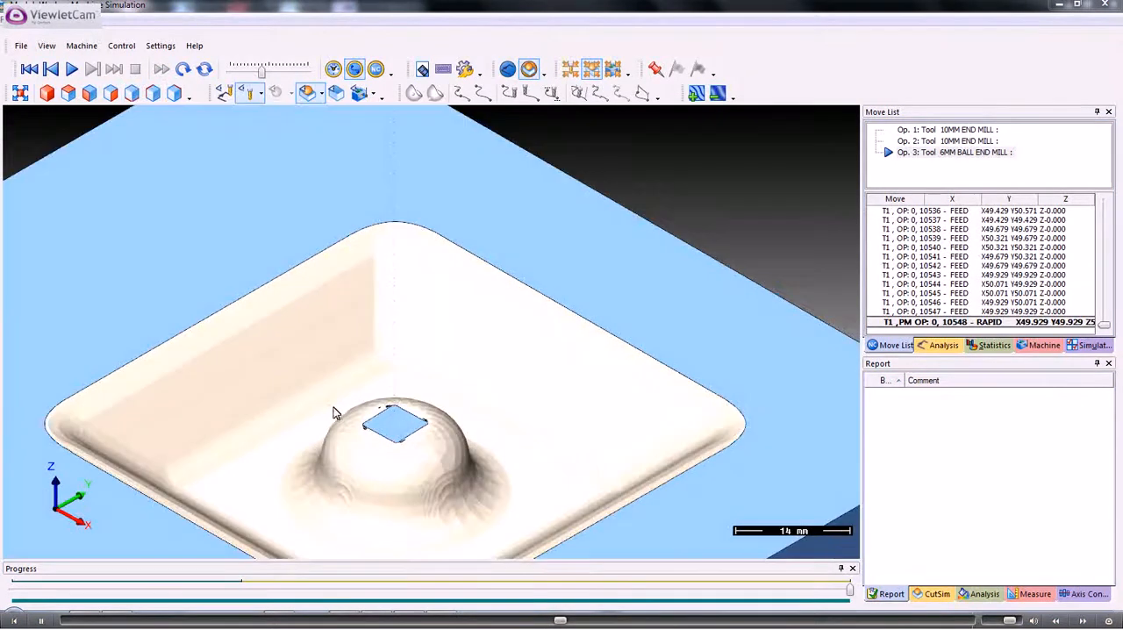
middle_click_drag(331, 407, 321, 221)
left_click_drag(310, 258, 331, 269)
scroll(328, 270, "down", 2)
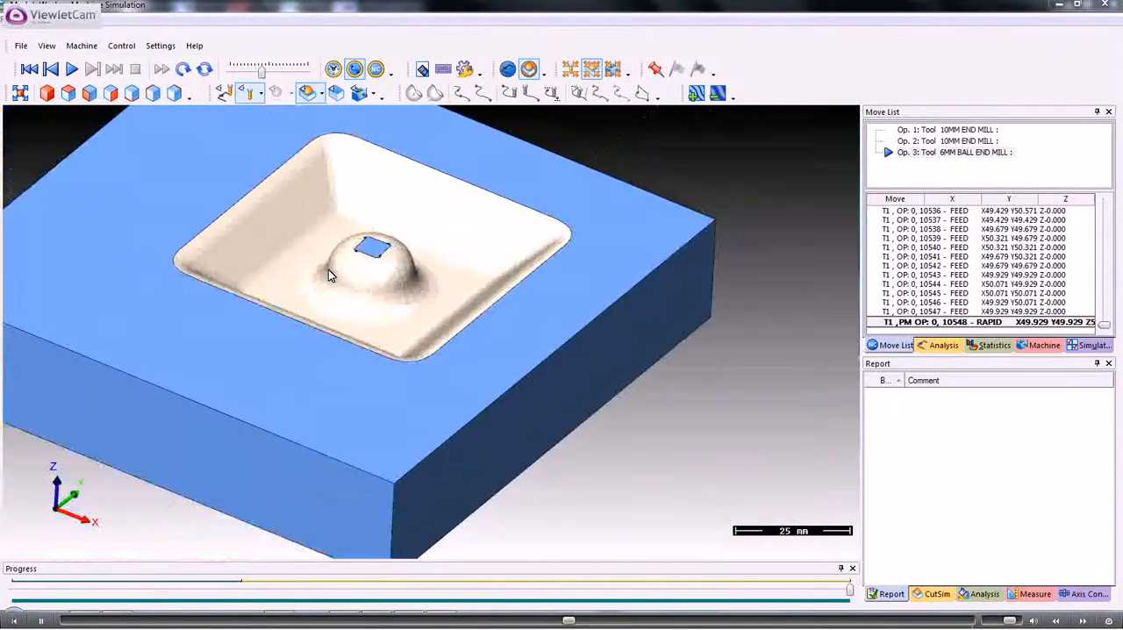
scroll(328, 269, "up", 3)
scroll(328, 270, "down", 1)
scroll(327, 270, "up", 1)
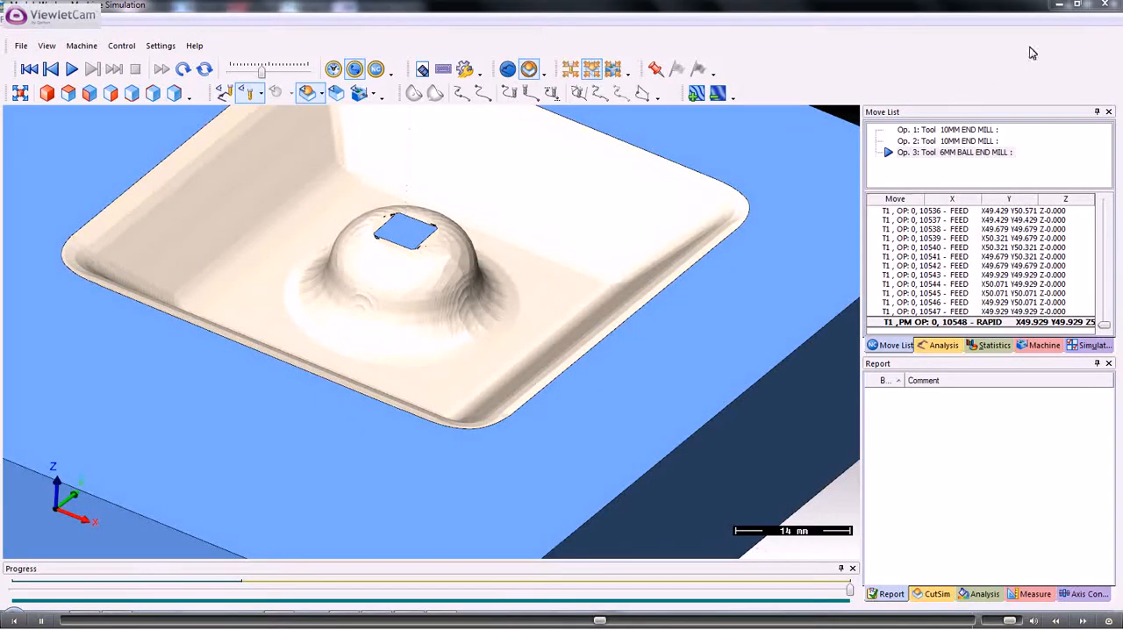
Close the machine simulation and the Dolphin Simulation module, and hide the Pocket 2 toolpath
left_click(1106, 5)
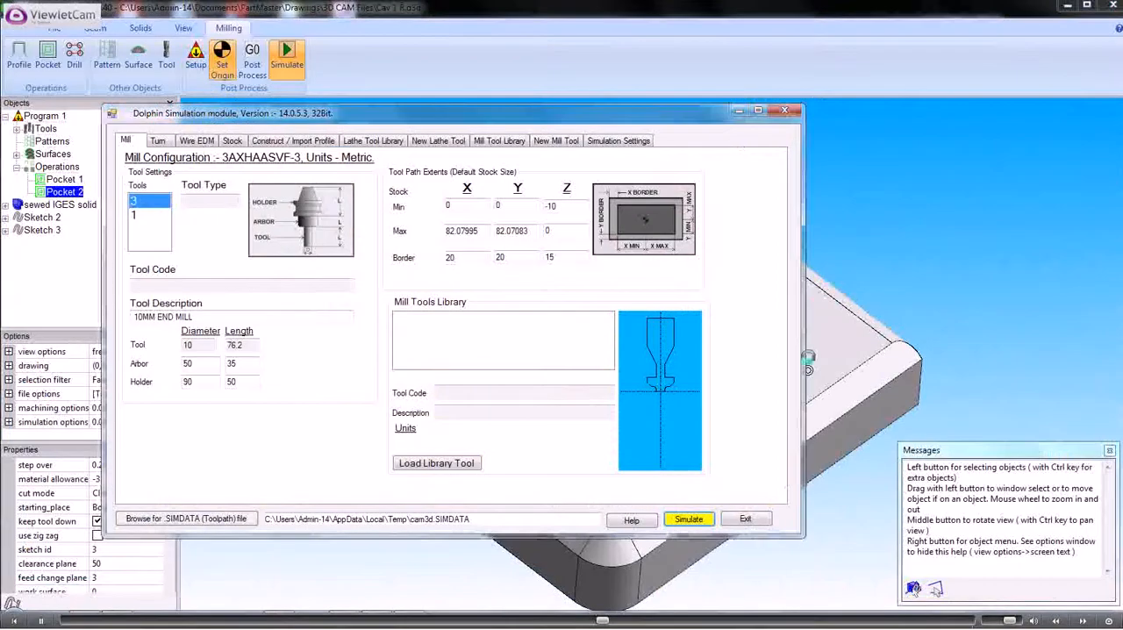
left_click(745, 520)
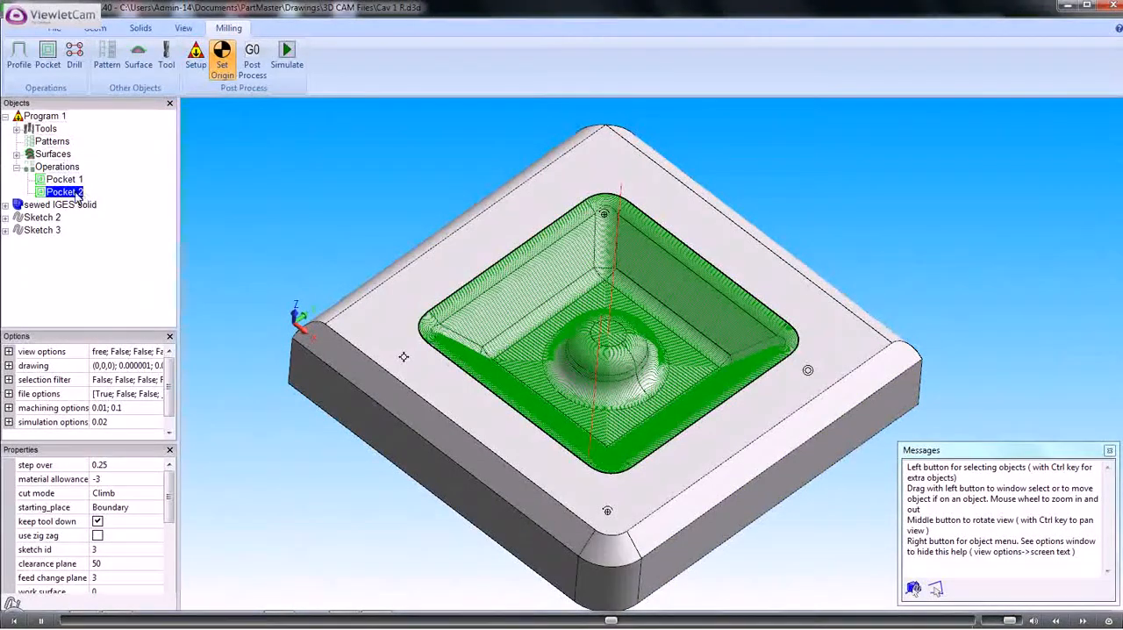
left_click_drag(170, 499, 170, 594)
left_click(98, 591)
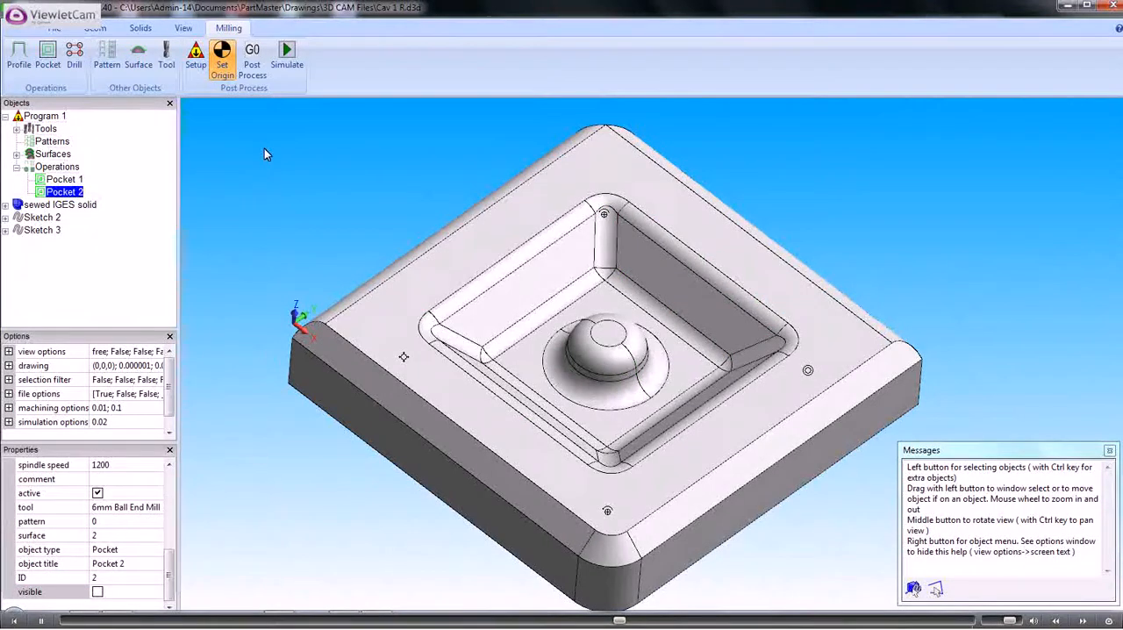
Create a sketch from the cavity's floor face and split it into separate sketches for its outer and inner boundaries
scroll(245, 239, "up", 2)
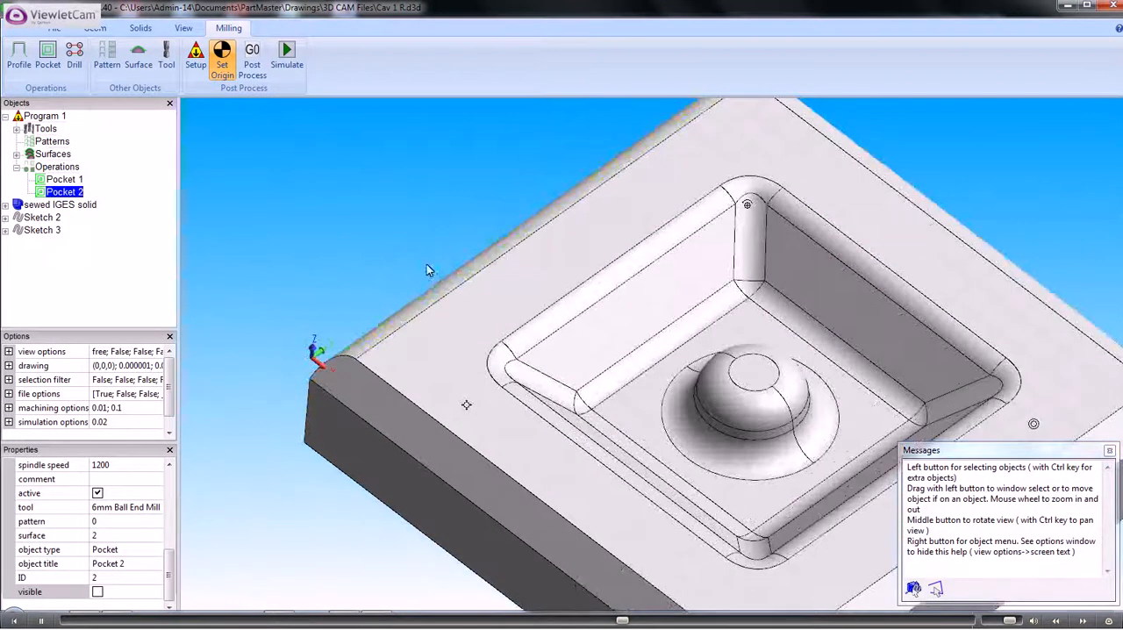
middle_click_drag(418, 231, 272, 186, "ctrl")
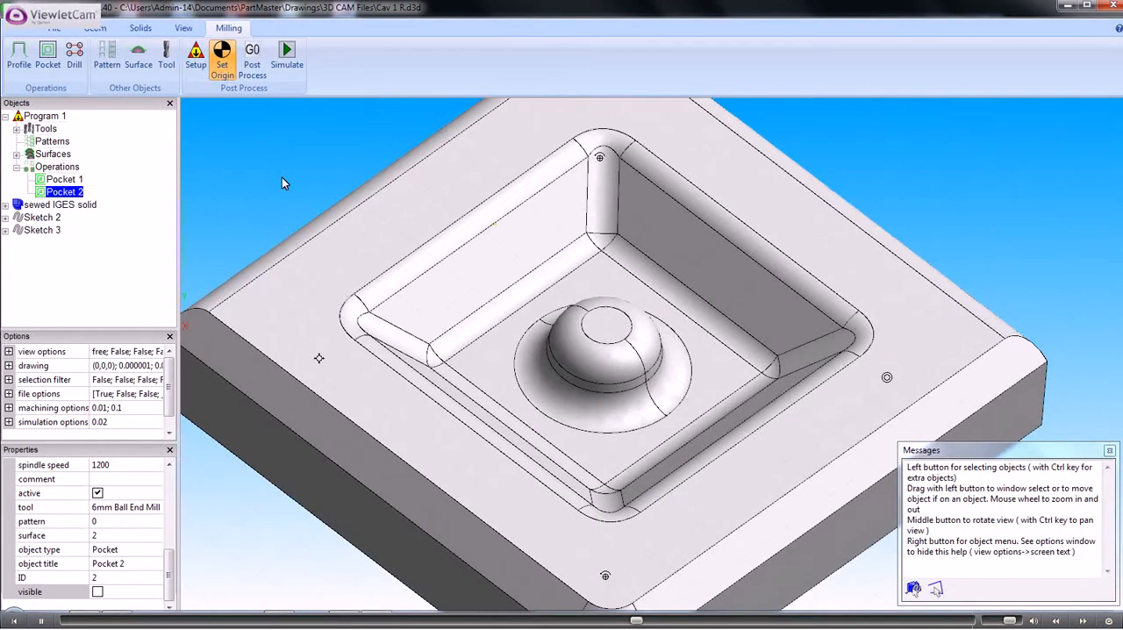
left_click(490, 355)
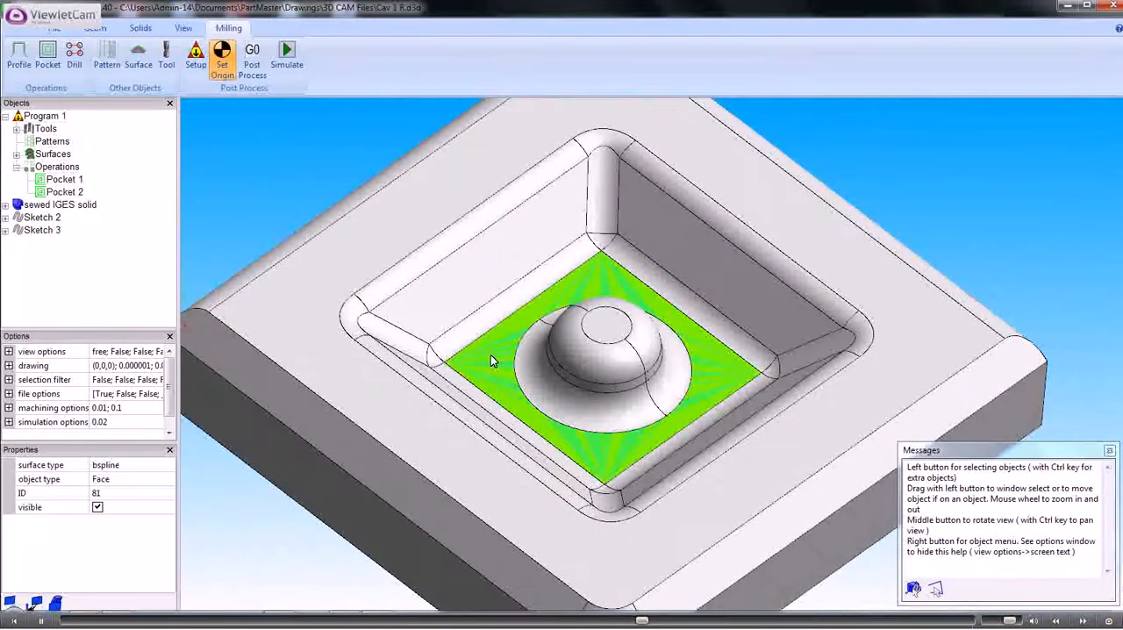
right_click(490, 354)
left_click(536, 365)
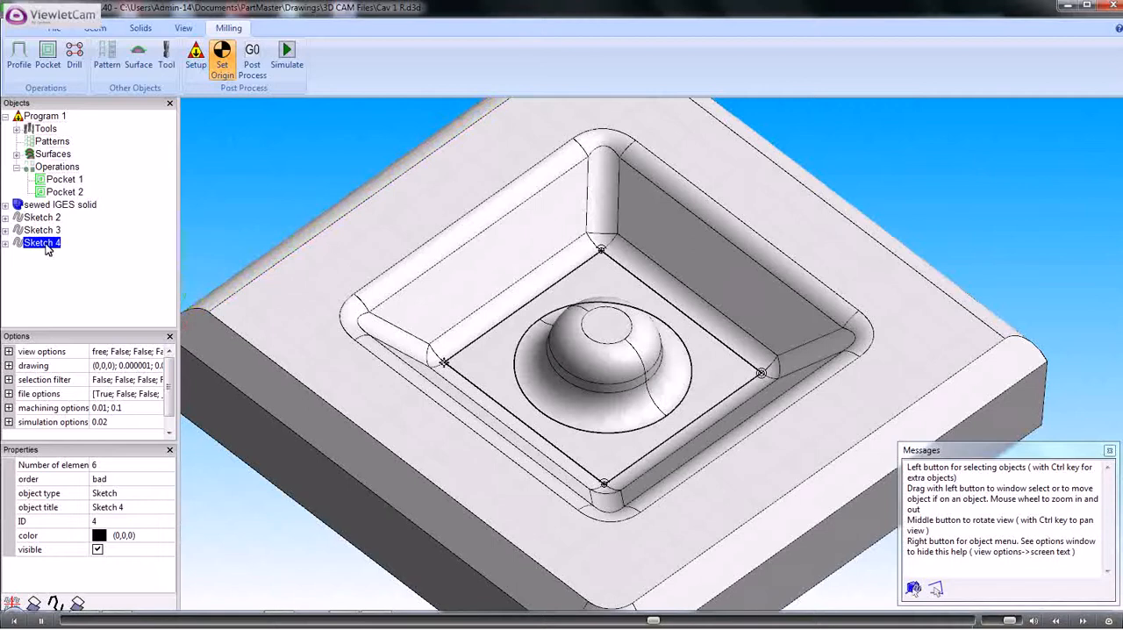
right_click(48, 249)
left_click(84, 254)
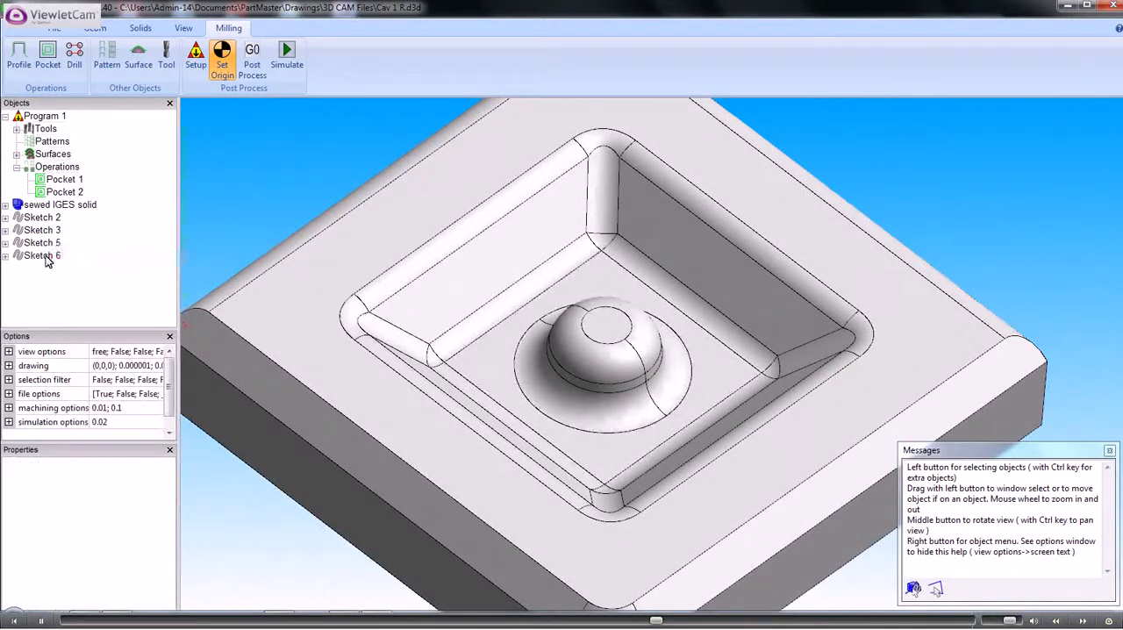
Create a new pocket operation from Sketch 6, the circle around the dome, with a step over of .15
left_click(44, 255)
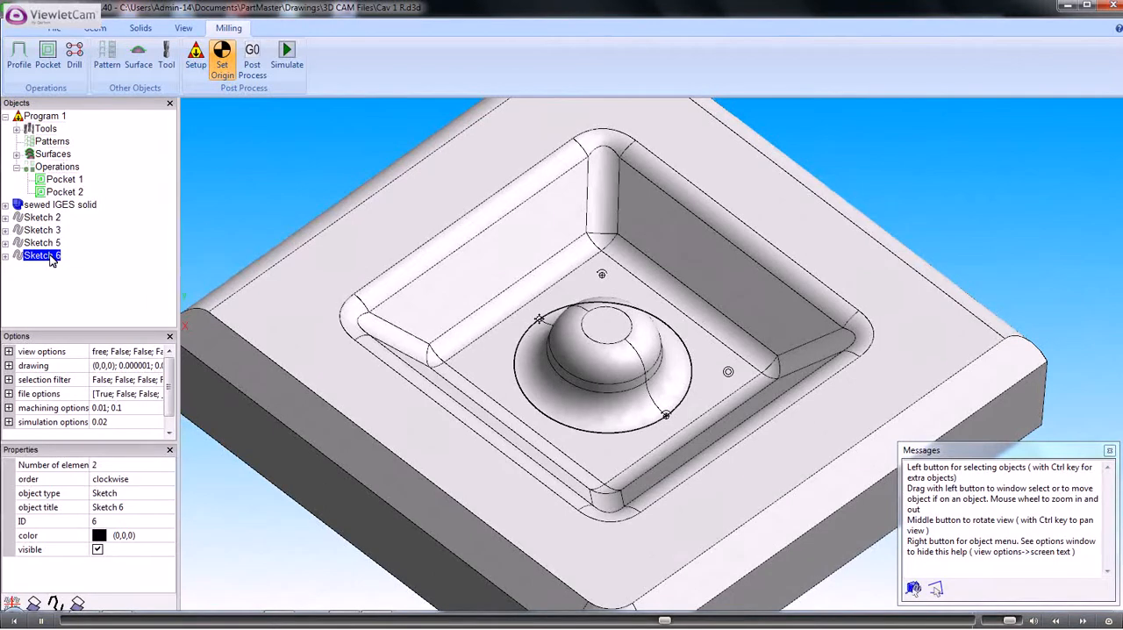
right_click(52, 261)
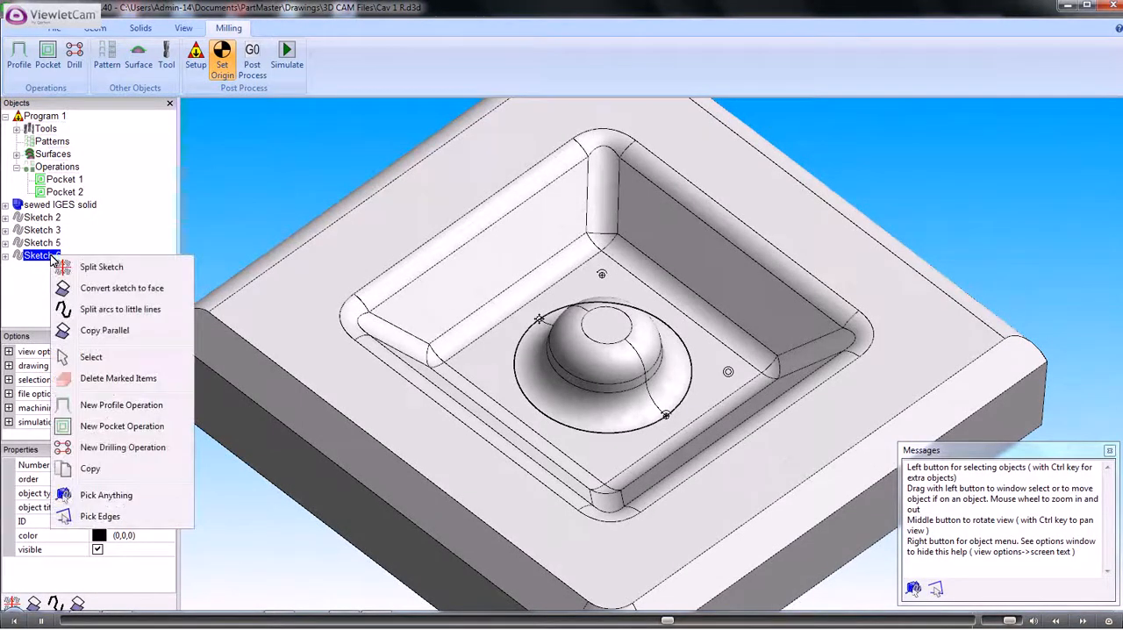
left_click(141, 428)
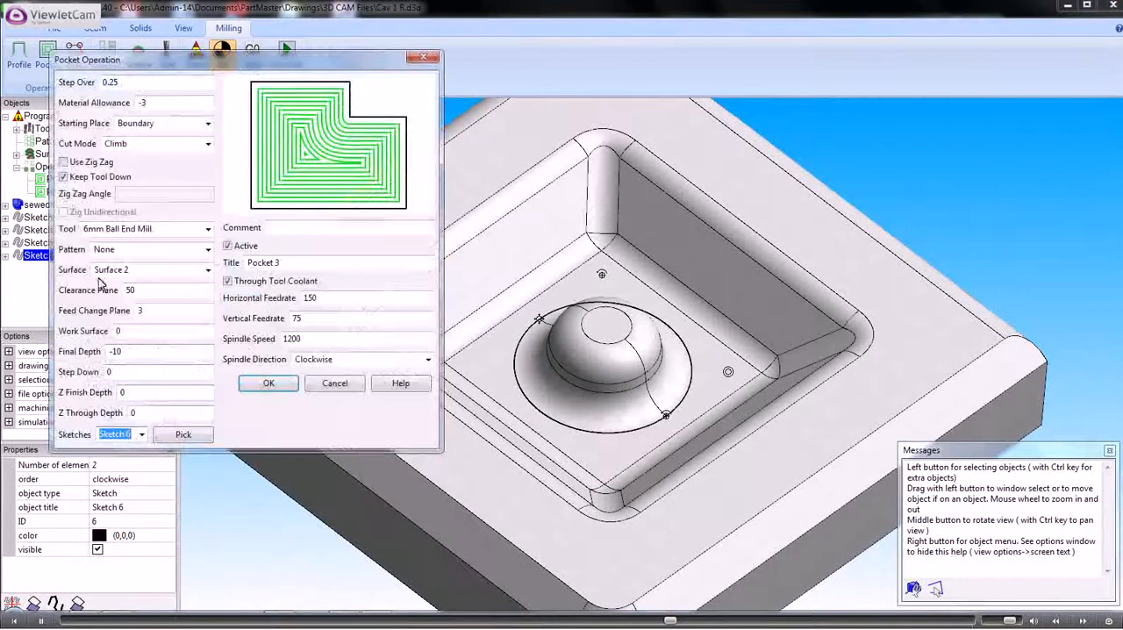
left_click_drag(118, 82, 104, 81)
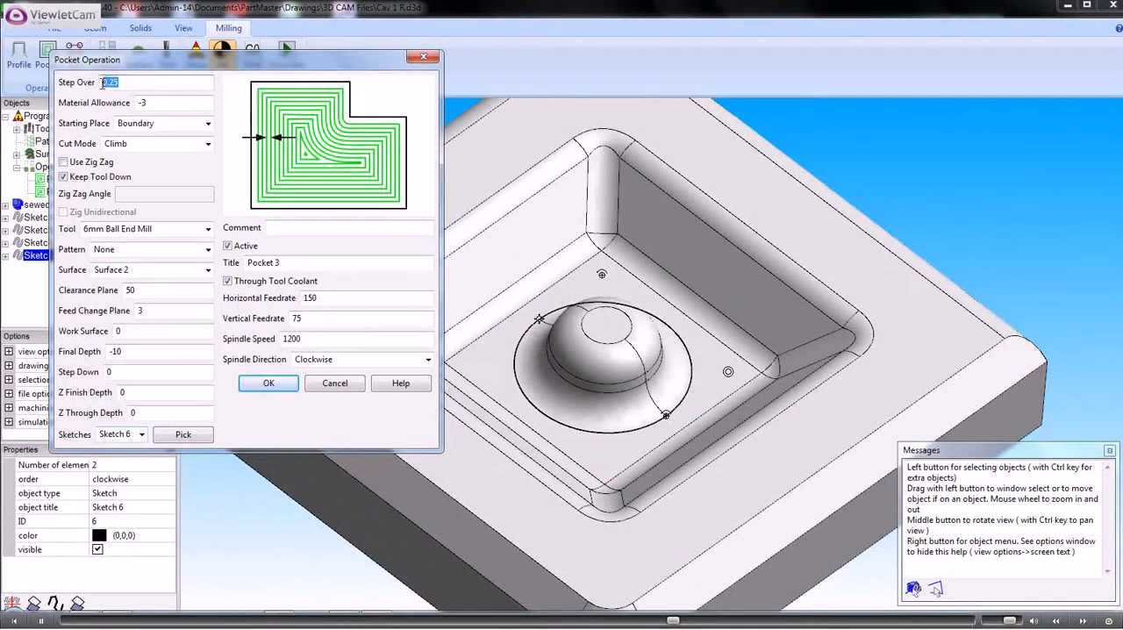
type(".15")
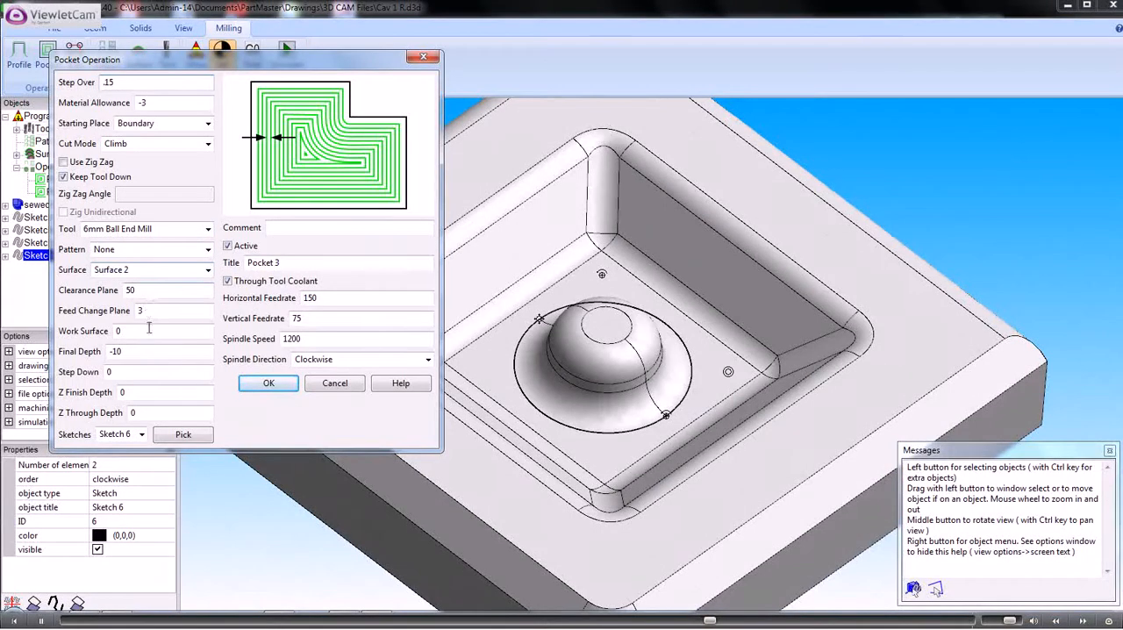
left_click(268, 385)
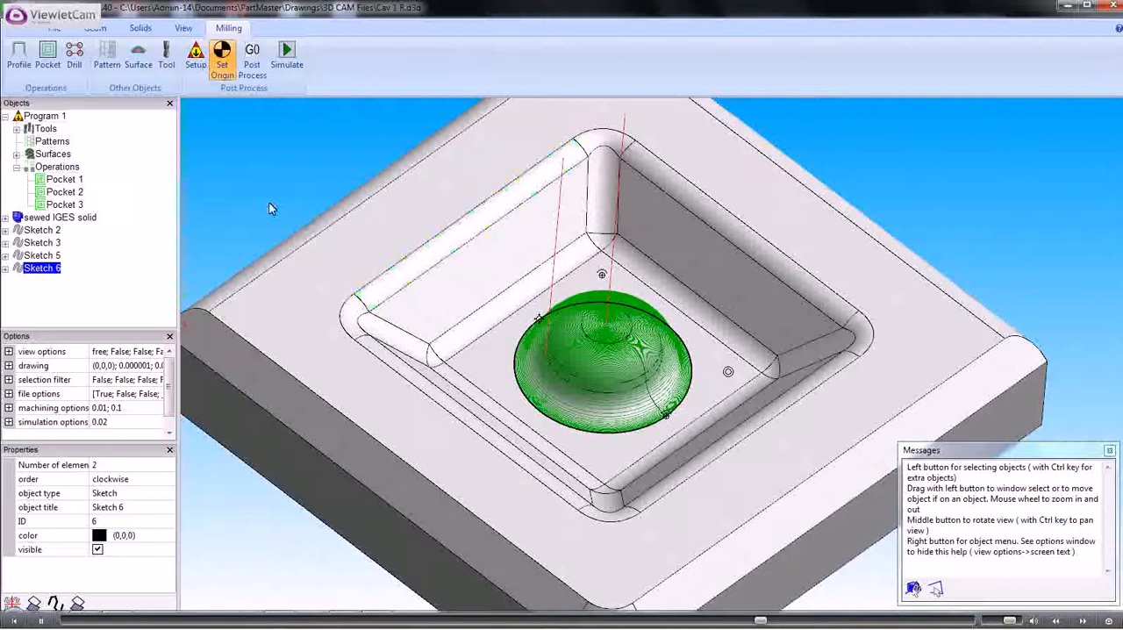
Save the drawing and generate the simulation data for the updated program
left_click(54, 28)
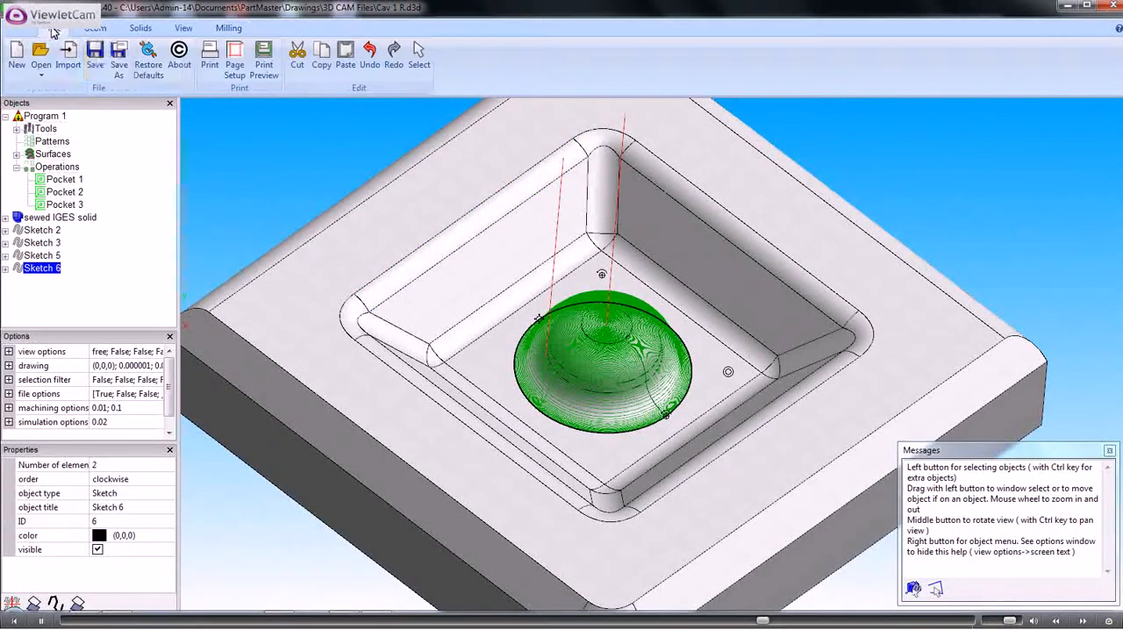
left_click(96, 64)
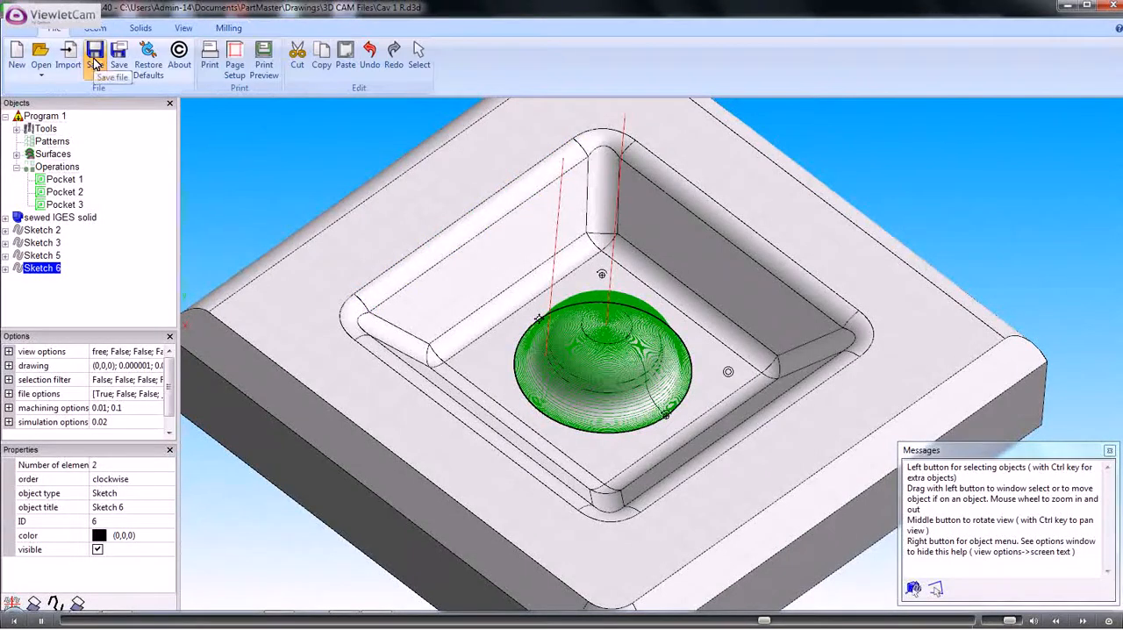
left_click(228, 28)
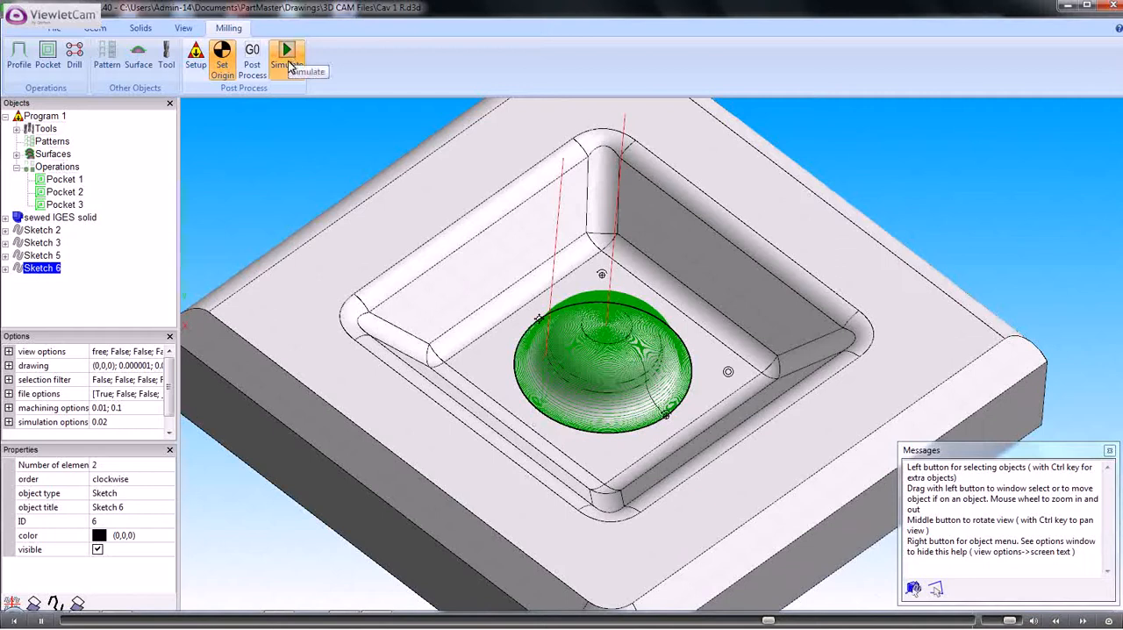
left_click(289, 63)
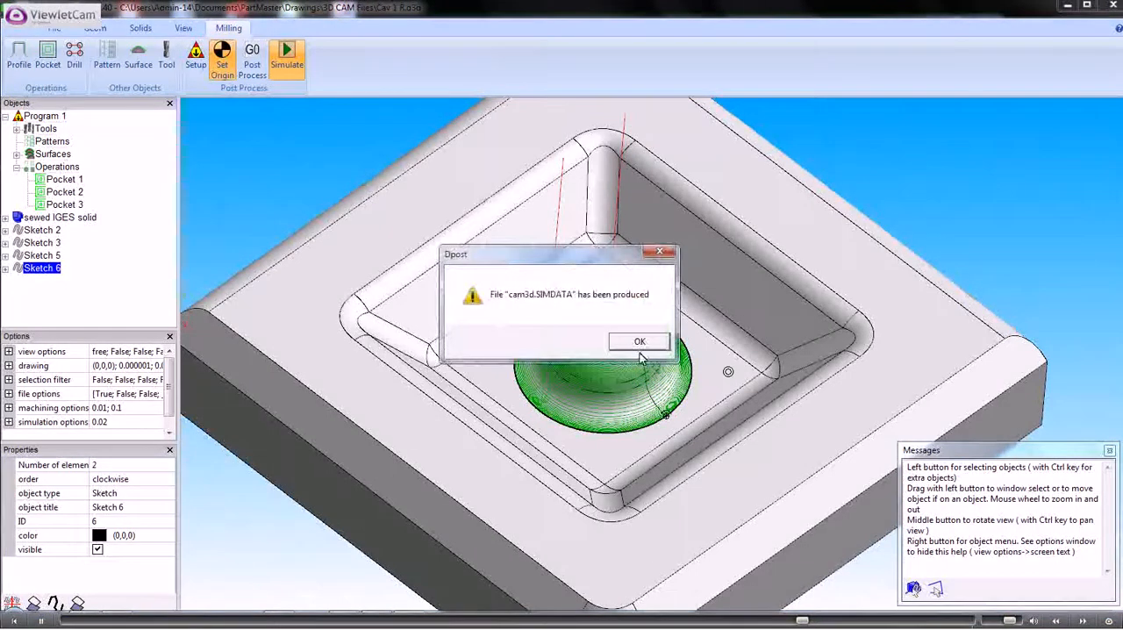
left_click(624, 343)
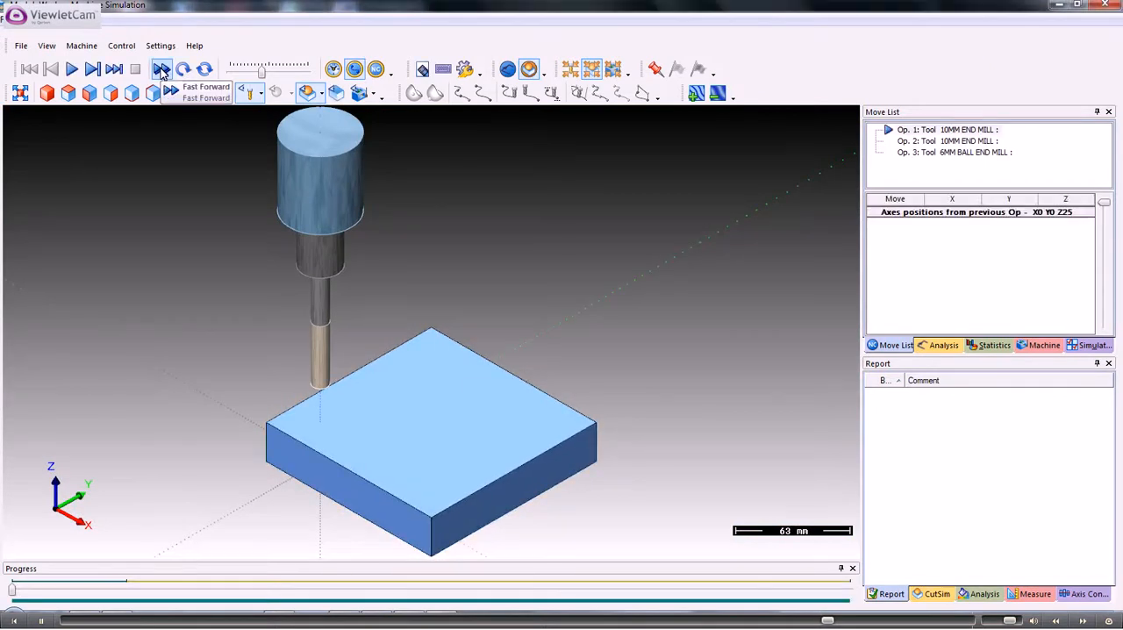
Fast-forward the updated program's simulation to its end and examine the dome's surface finish from above
left_click(162, 70)
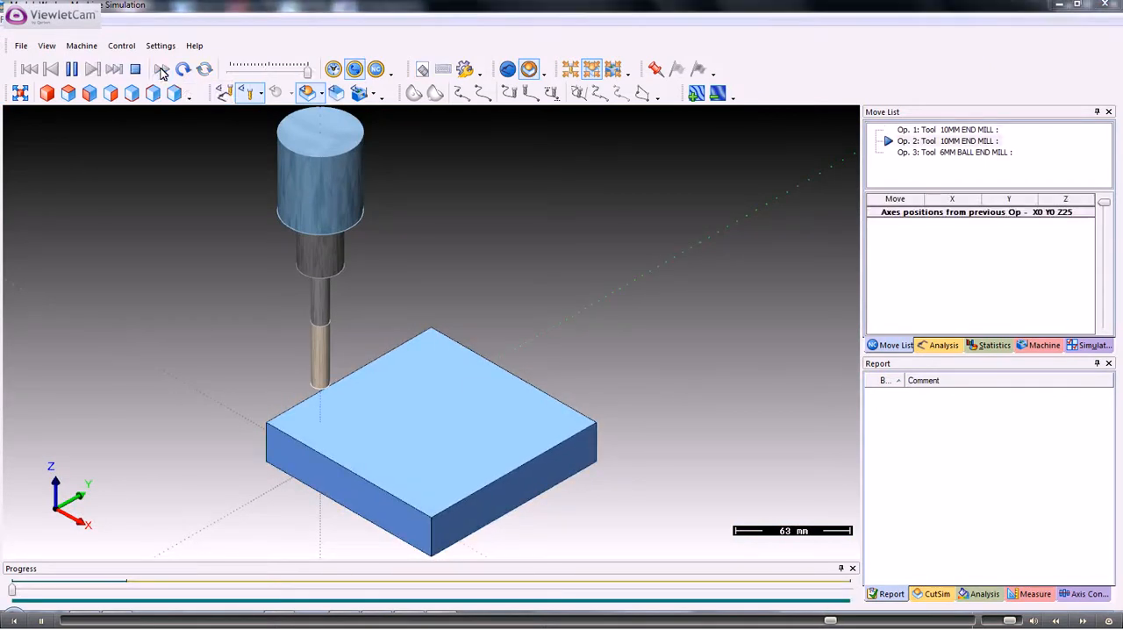
left_click(161, 70)
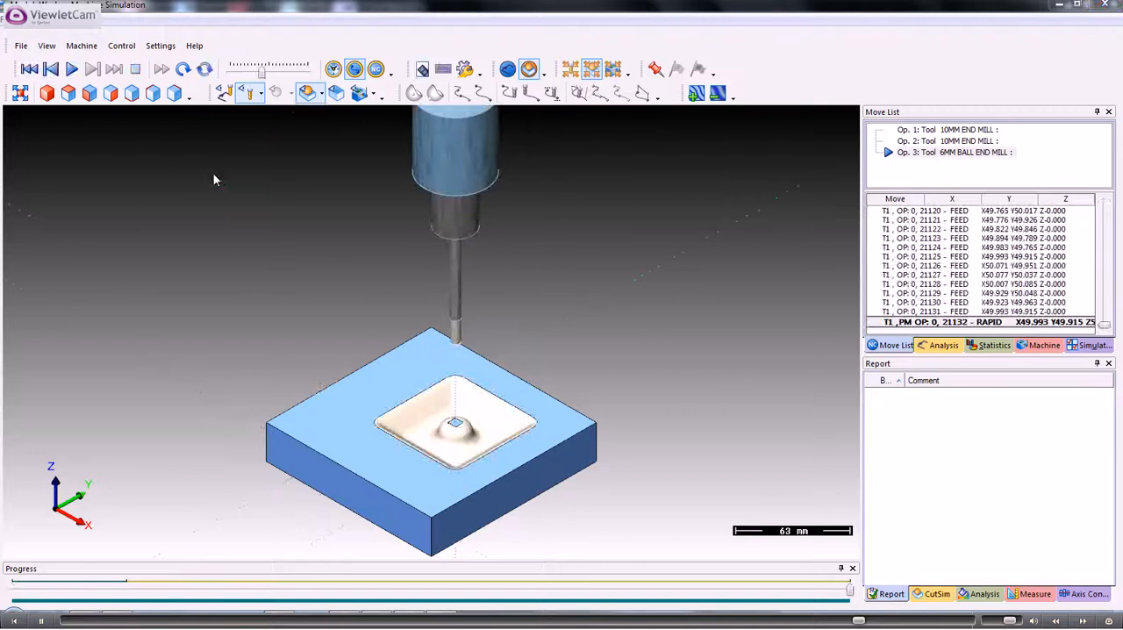
scroll(388, 414, "up", 6)
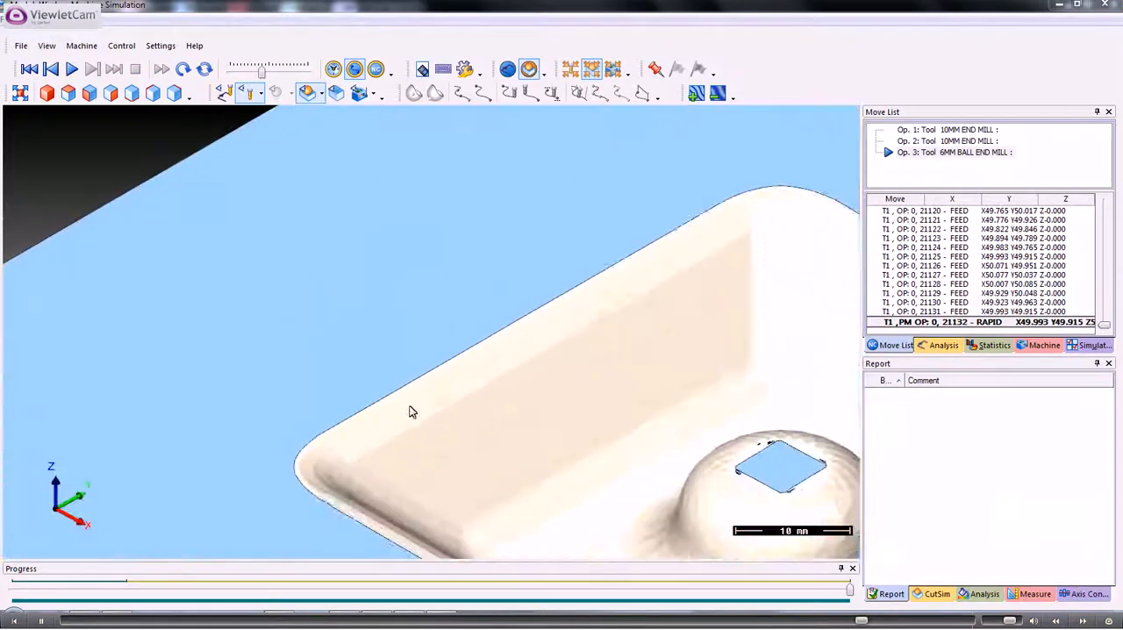
middle_click_drag(583, 375, 429, 291)
scroll(430, 296, "down", 3)
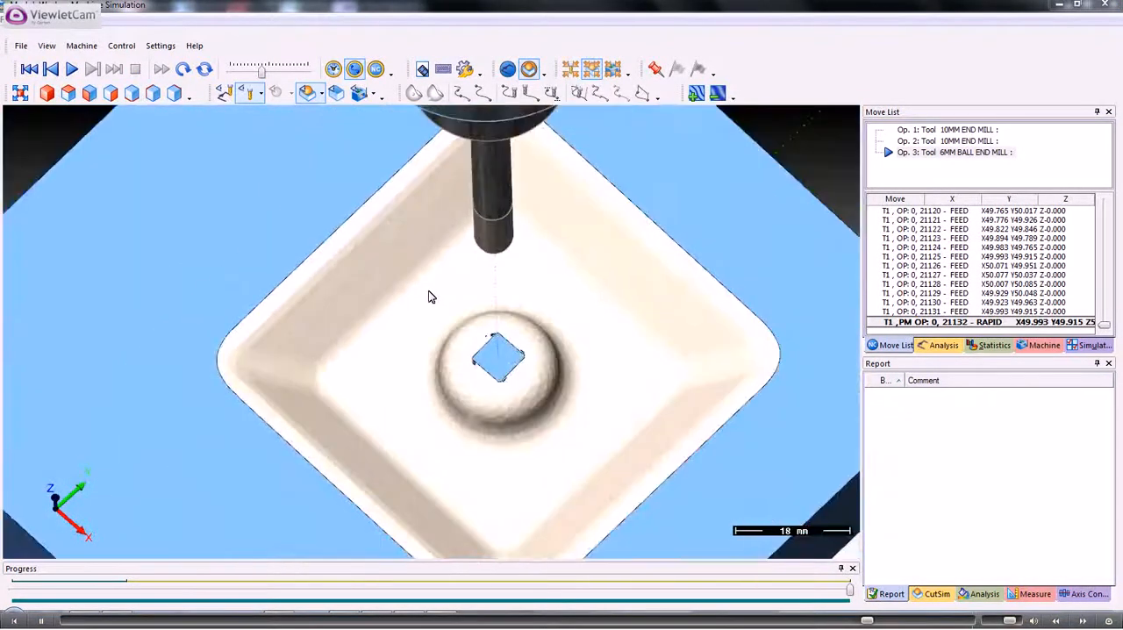
Close the machine simulation and exit the simulation module to return to the cavity drawing
scroll(428, 296, "down", 4)
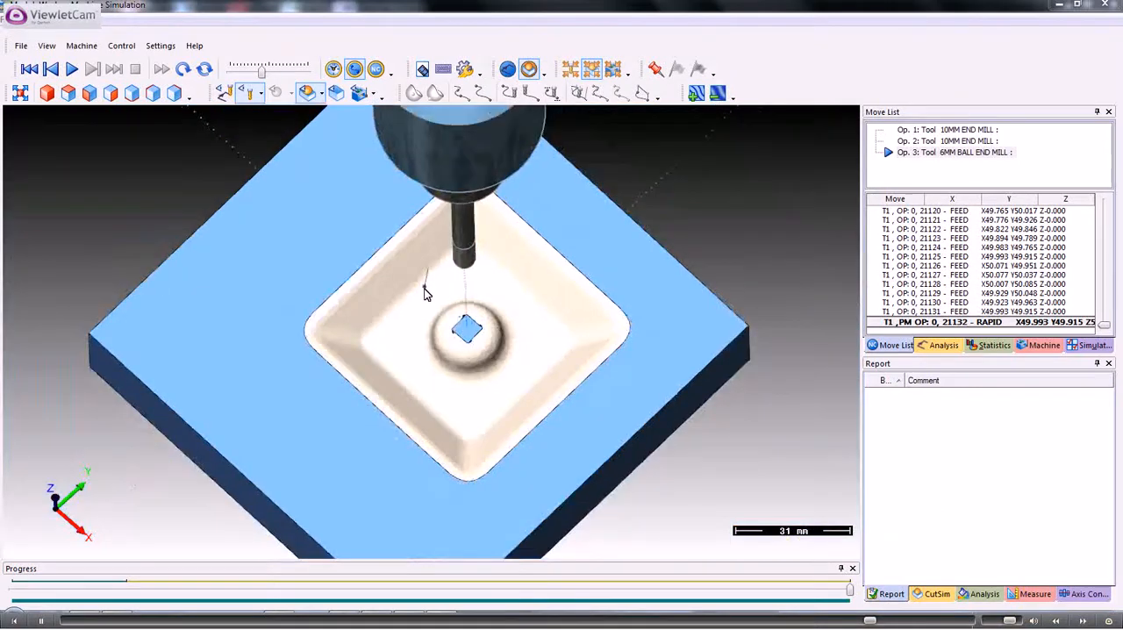
left_click(1110, 7)
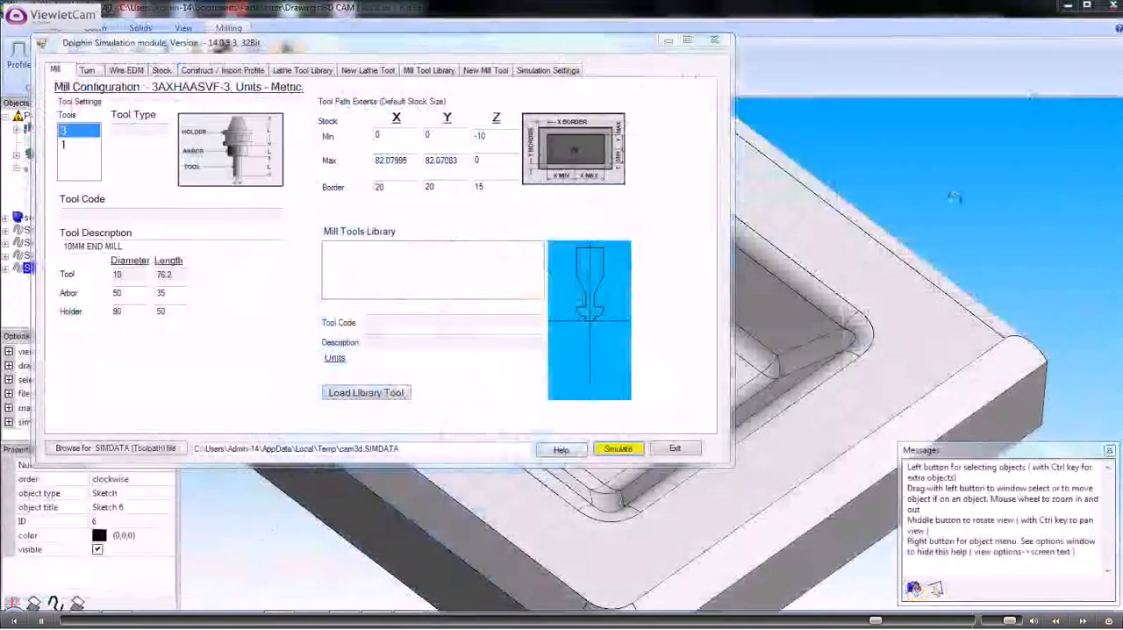
left_click(676, 449)
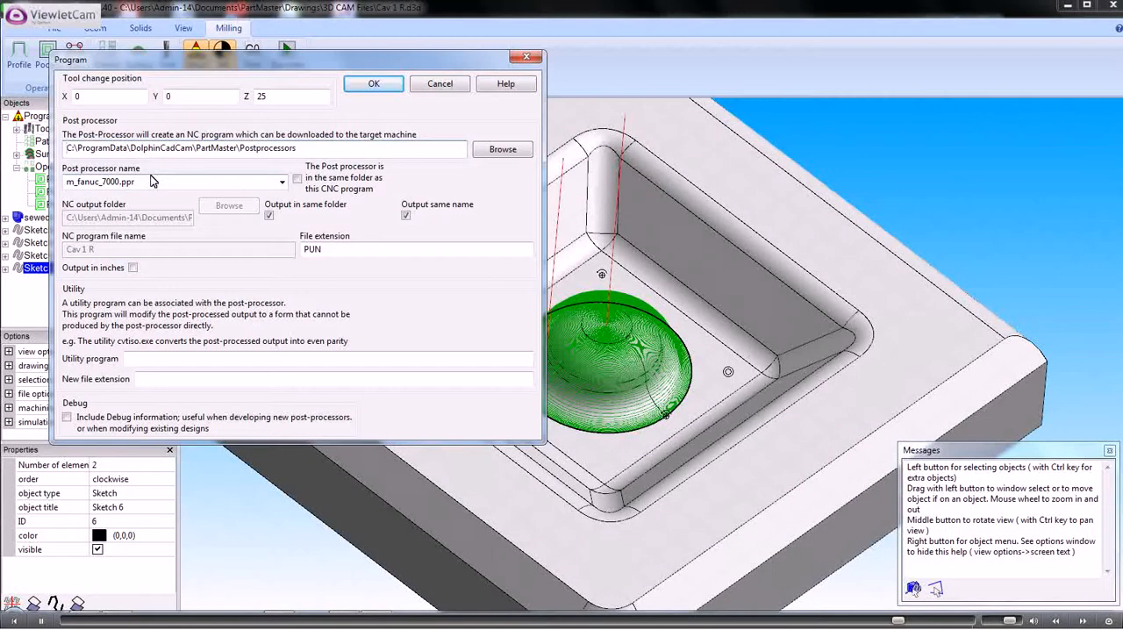
Try taking the post processor from the CNC program's folder in the program setup, and switch that option back off
left_click(299, 180)
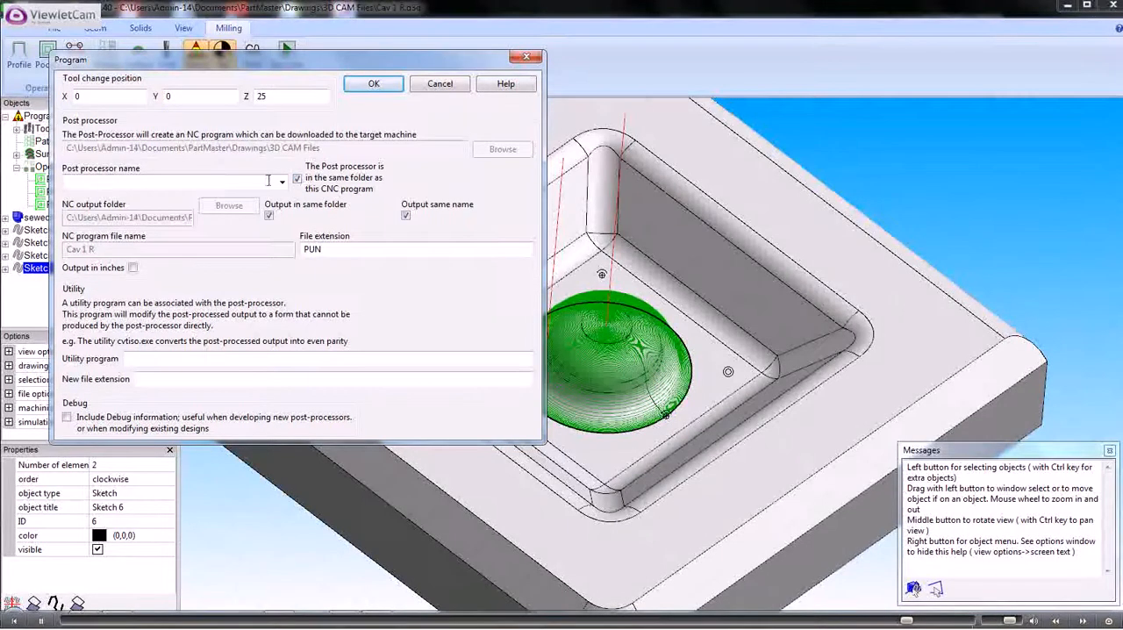
left_click(281, 183)
left_click(281, 182)
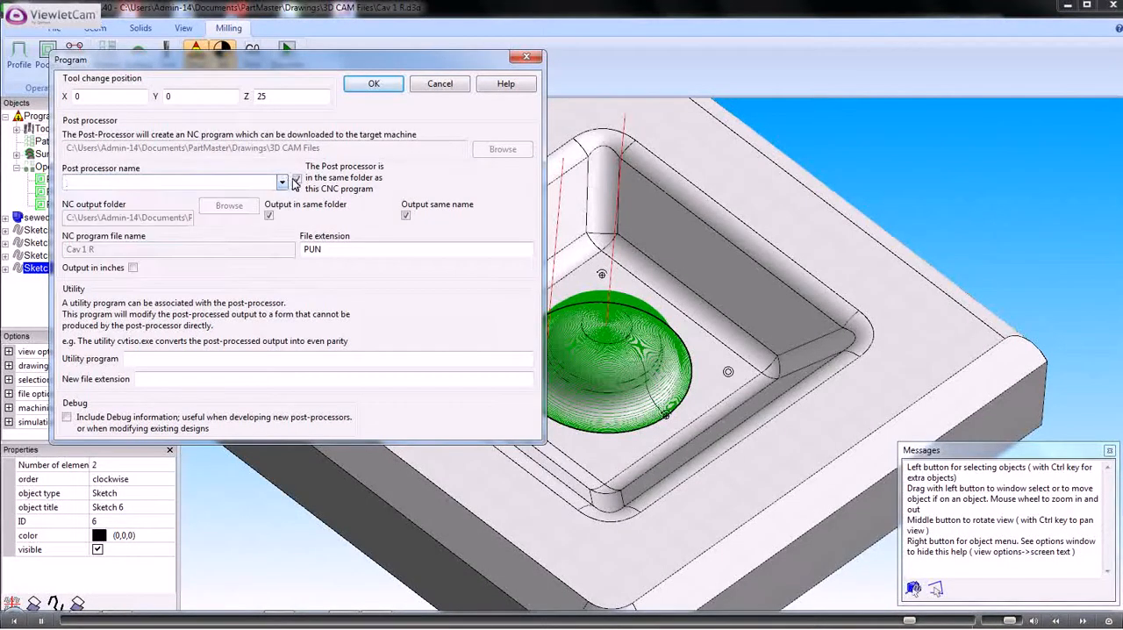
left_click(299, 180)
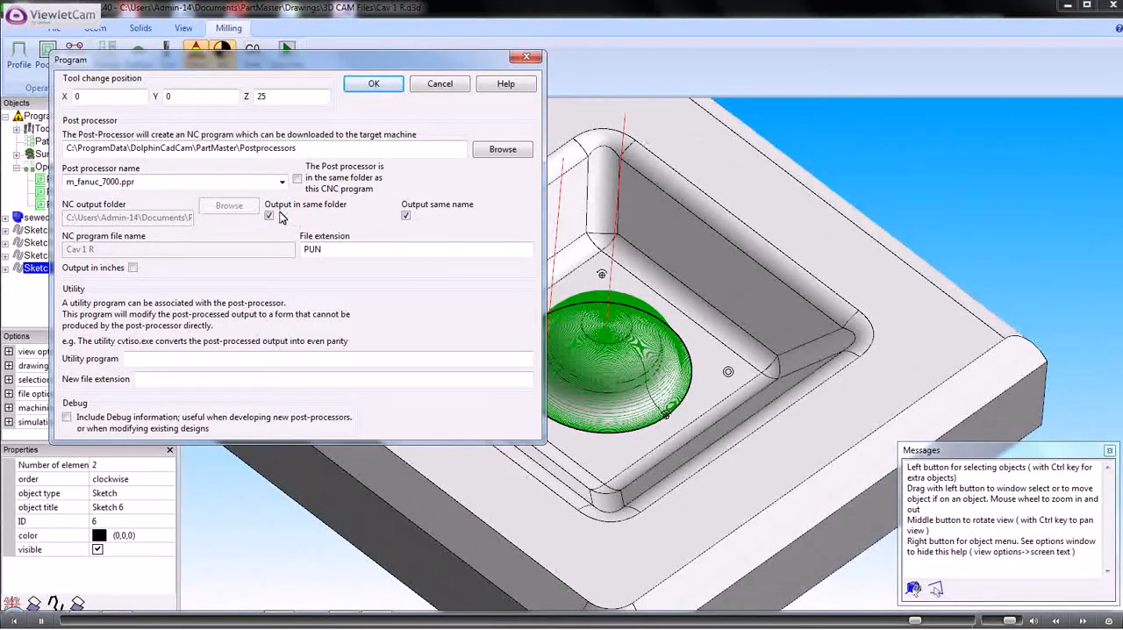
Try the NC file extension txt and a tool change position of Z 100 in the program setup, discarding the changes
left_click(405, 216)
left_click_drag(333, 250, 289, 250)
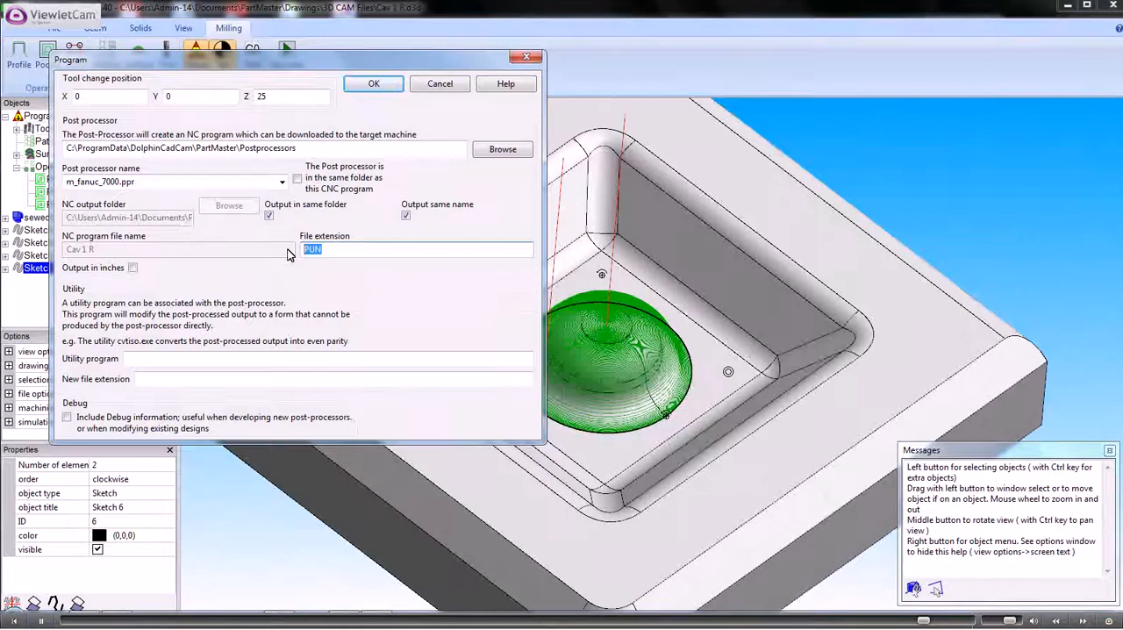
type("b")
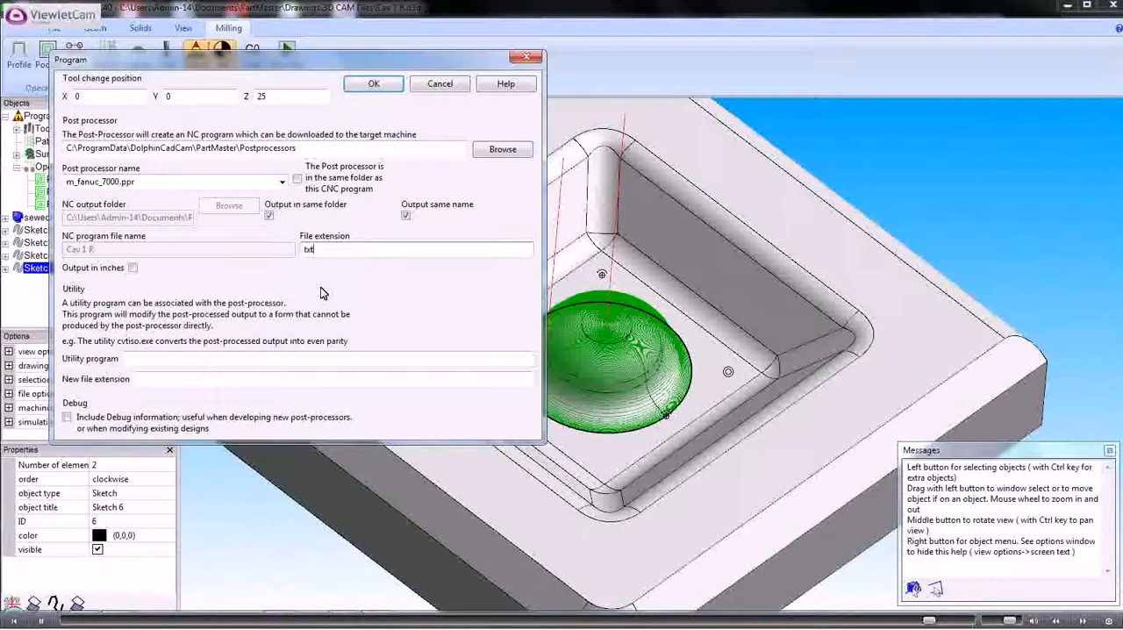
double_click(279, 95)
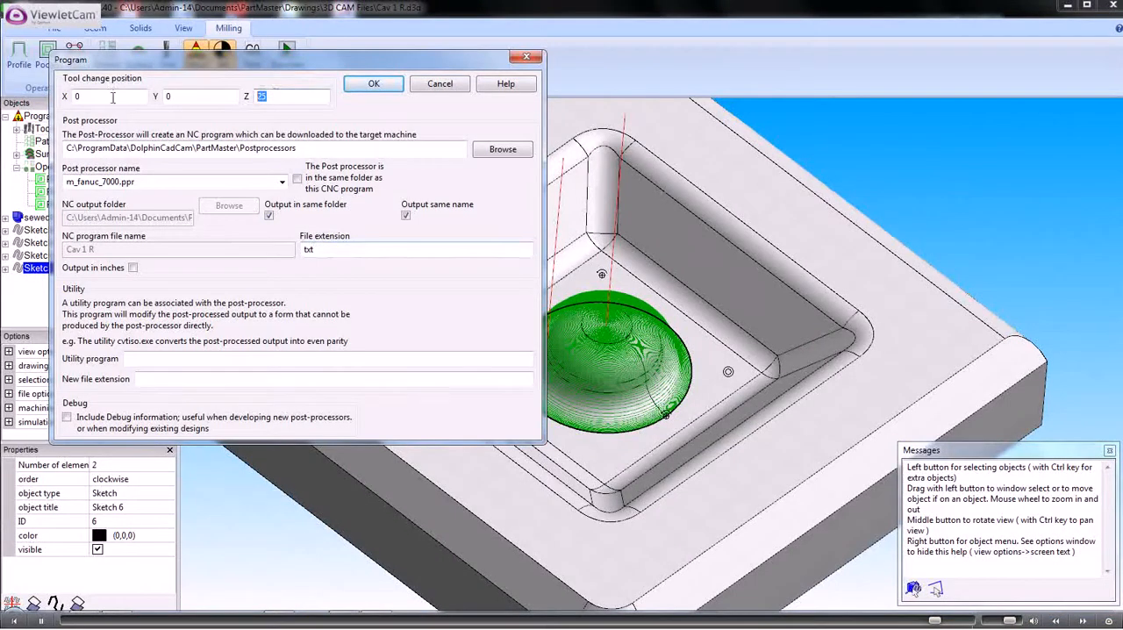
type("100")
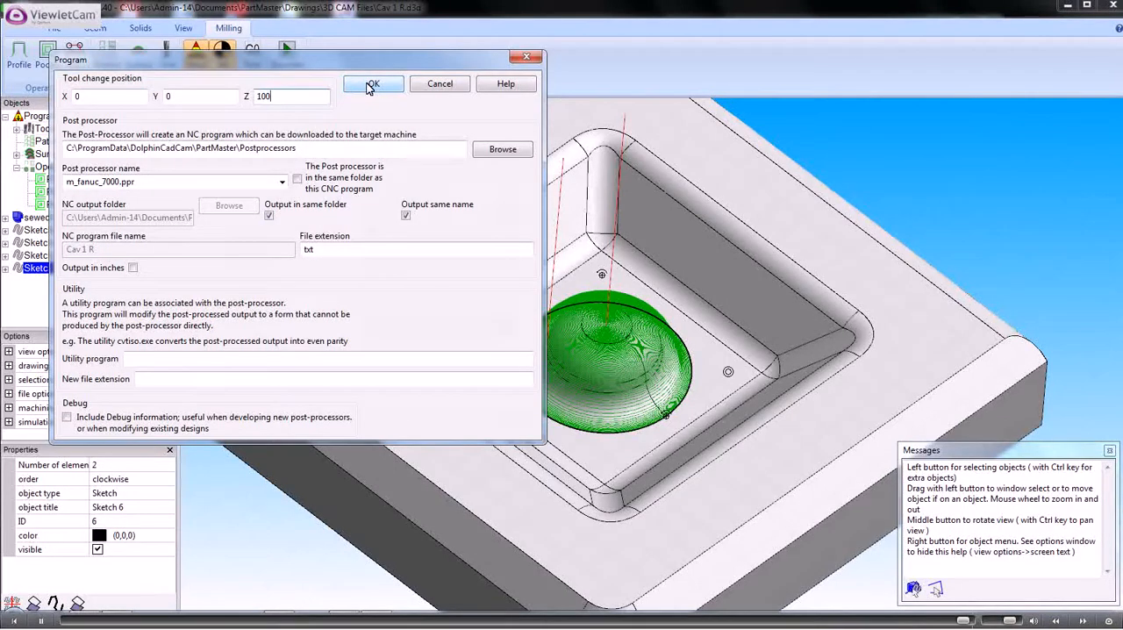
left_click(439, 84)
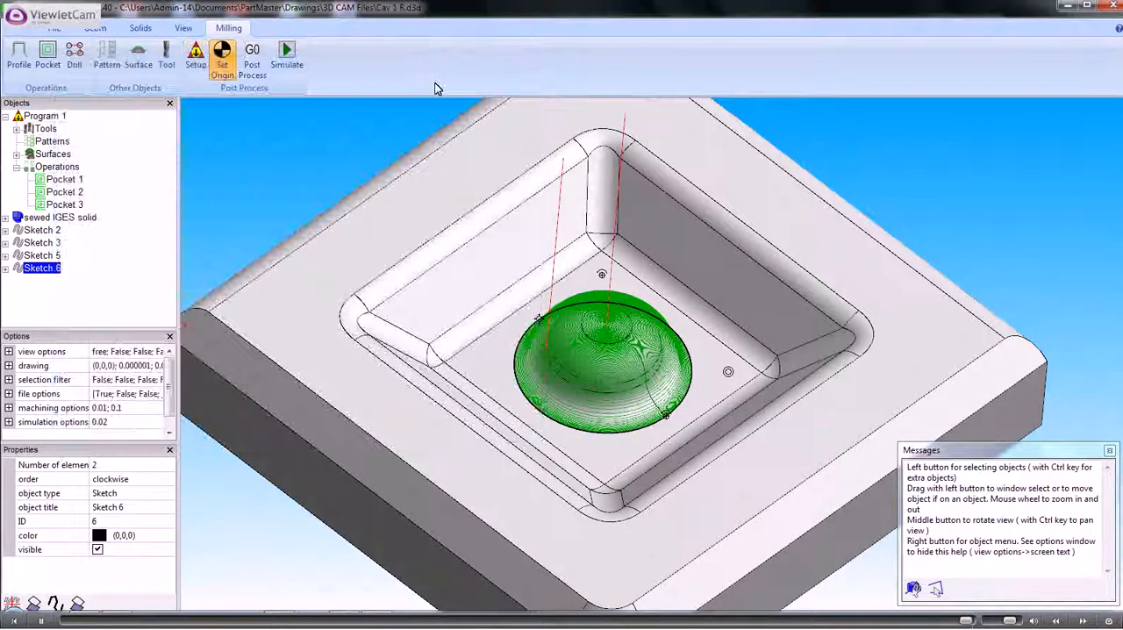